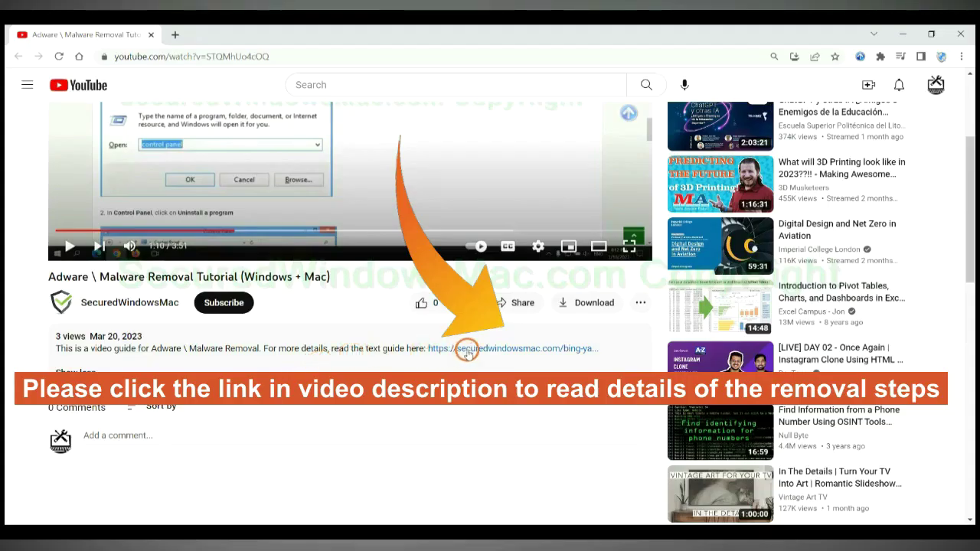
- Open the securedwindowsmac.com guide from the YouTube video description link
{"action": "left_click", "coordinate": [467, 352]}
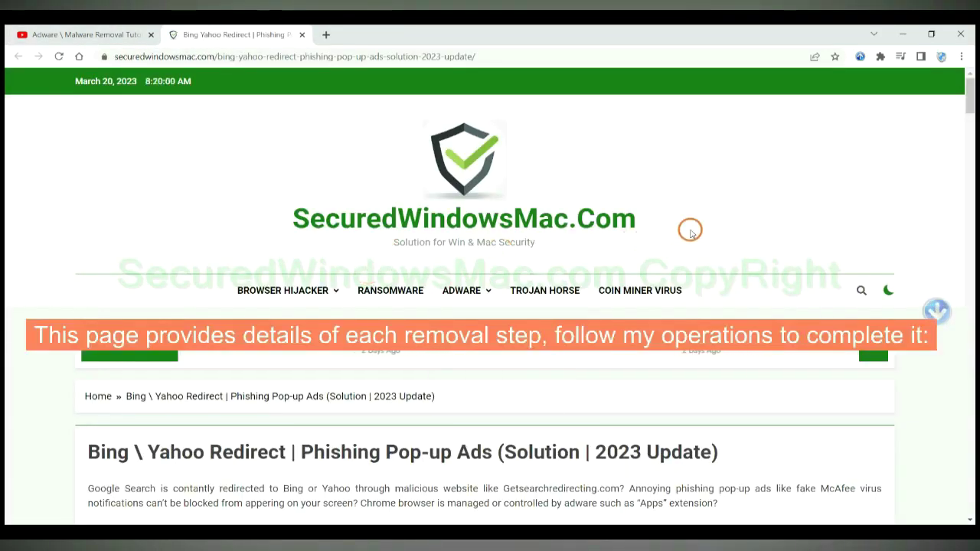
- Scroll the guide to the Adware \ Malware Instant Automatic Removal section and its SpyHunter downloads
{"action": "scroll", "coordinate": [654, 256], "scroll_direction": "down", "scroll_amount": 10}
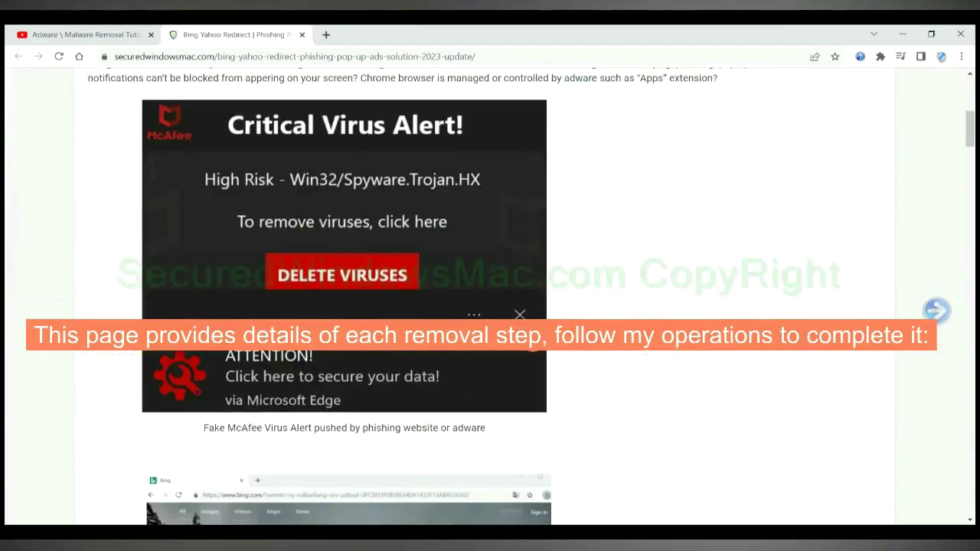
{"action": "scroll", "coordinate": [490, 299], "scroll_direction": "down", "scroll_amount": 4}
{"action": "scroll", "coordinate": [531, 339], "scroll_direction": "down", "scroll_amount": 5}
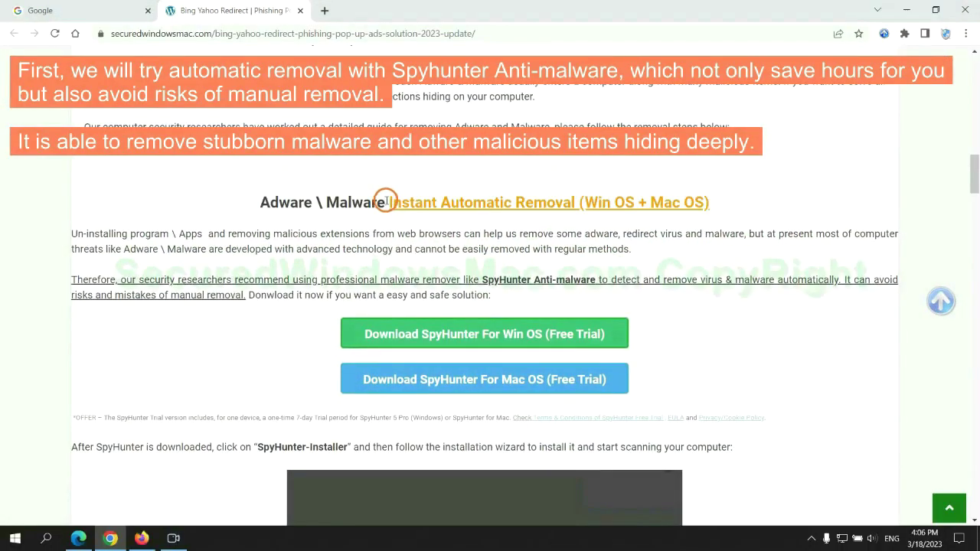
{"action": "left_click_drag", "start_coordinate": [386, 201], "coordinate": [576, 202]}
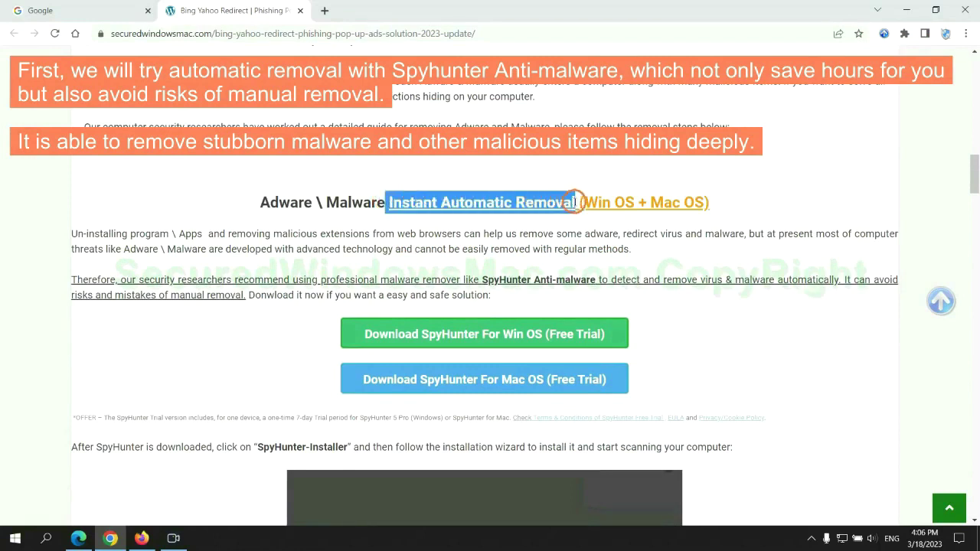
{"action": "left_click", "coordinate": [488, 168]}
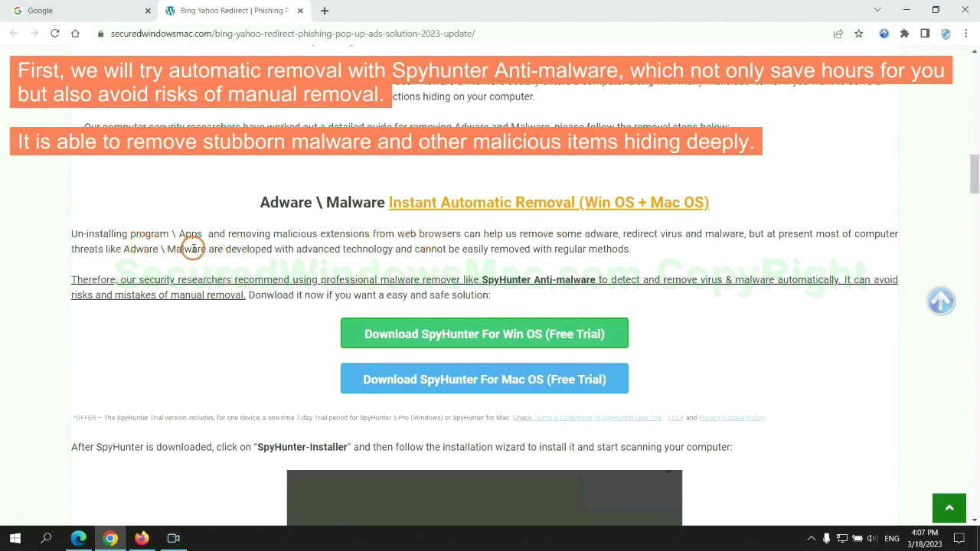
{"action": "scroll", "coordinate": [486, 271], "scroll_direction": "down", "scroll_amount": 1}
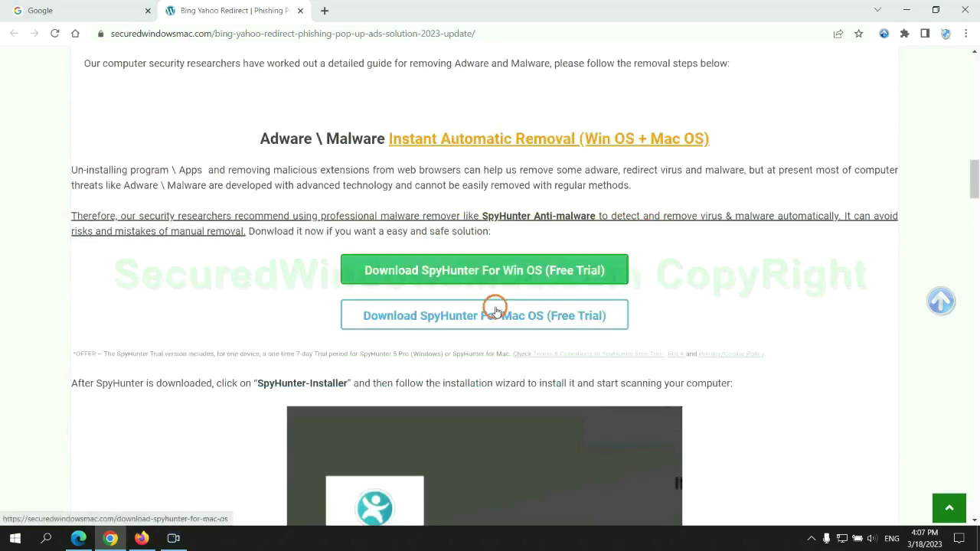
- Keep the flagged SpyHunter installer download and launch it
{"action": "scroll", "coordinate": [495, 310], "scroll_direction": "down", "scroll_amount": 1}
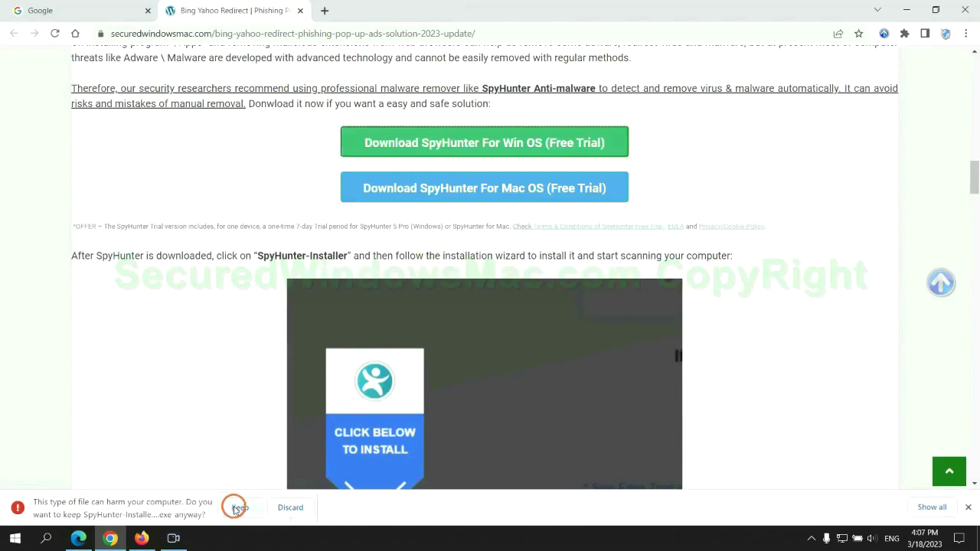
{"action": "left_click", "coordinate": [238, 508]}
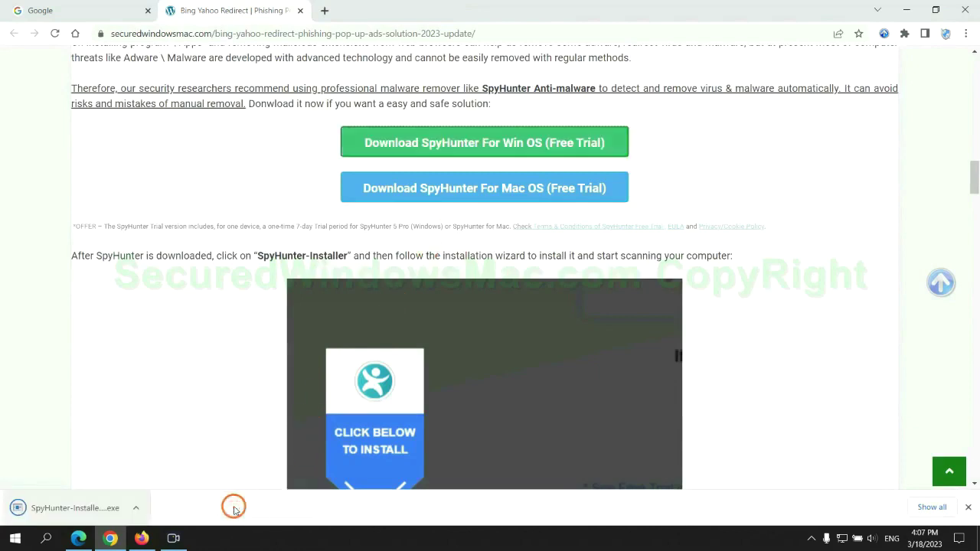
{"action": "left_click", "coordinate": [94, 509]}
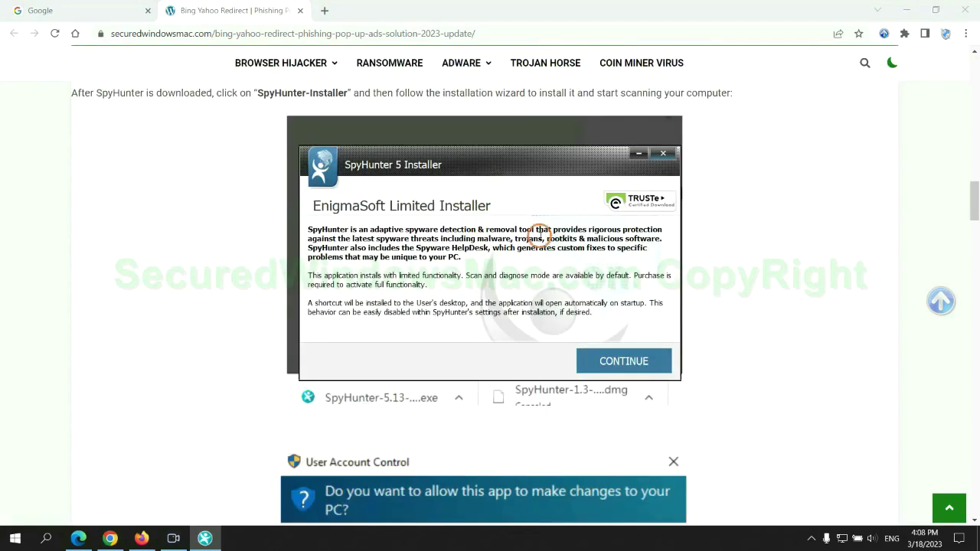
- Accept the SpyHunter 5 EULA and Privacy Policy and install SpyHunter 5
{"action": "left_click", "coordinate": [644, 360]}
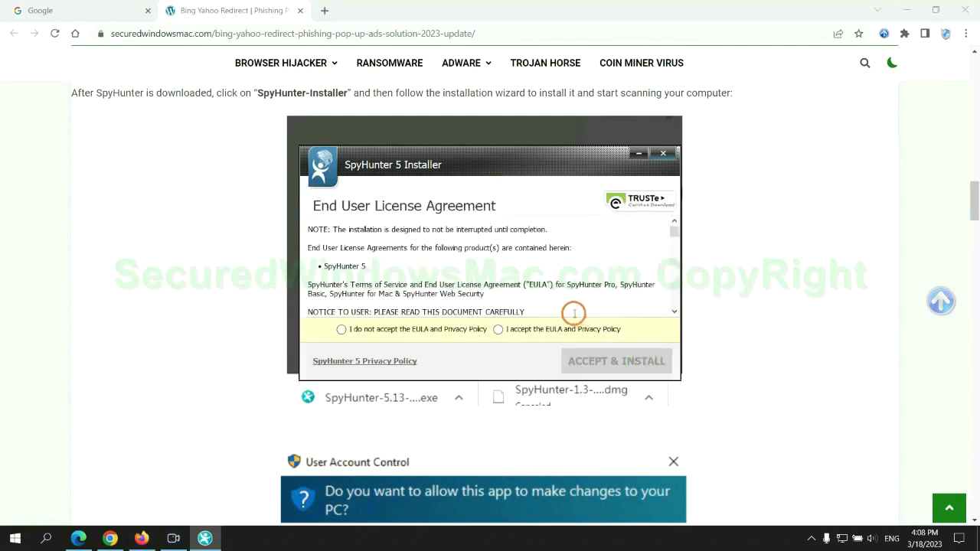
{"action": "left_click", "coordinate": [494, 329]}
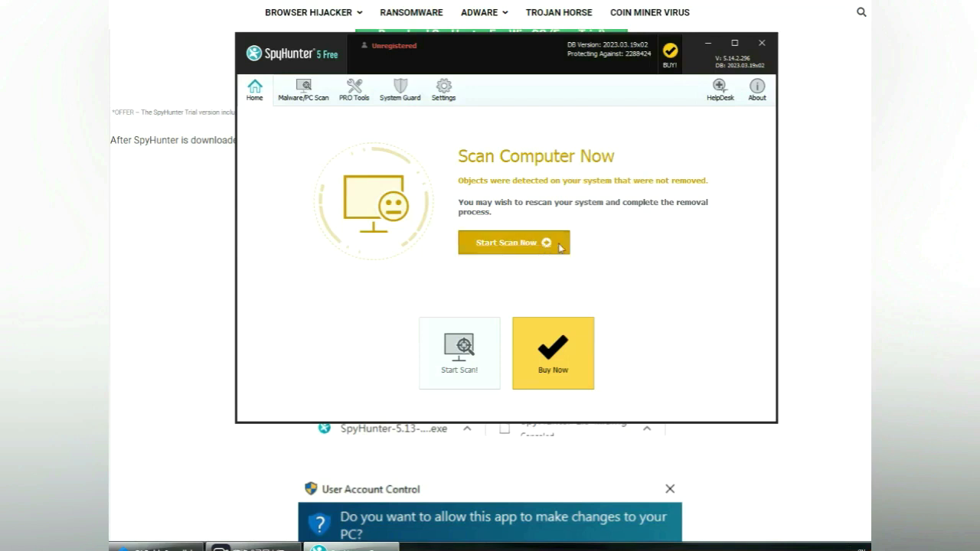
- Run a SpyHunter 5 scan, continue past the 703 issues, and choose the 7-day free trial
{"action": "left_click", "coordinate": [459, 352]}
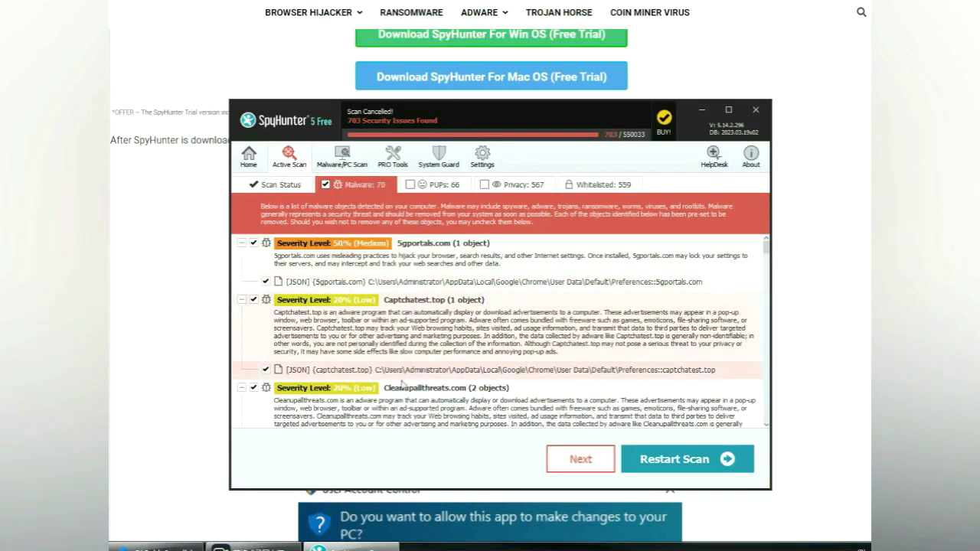
{"action": "left_click", "coordinate": [599, 461]}
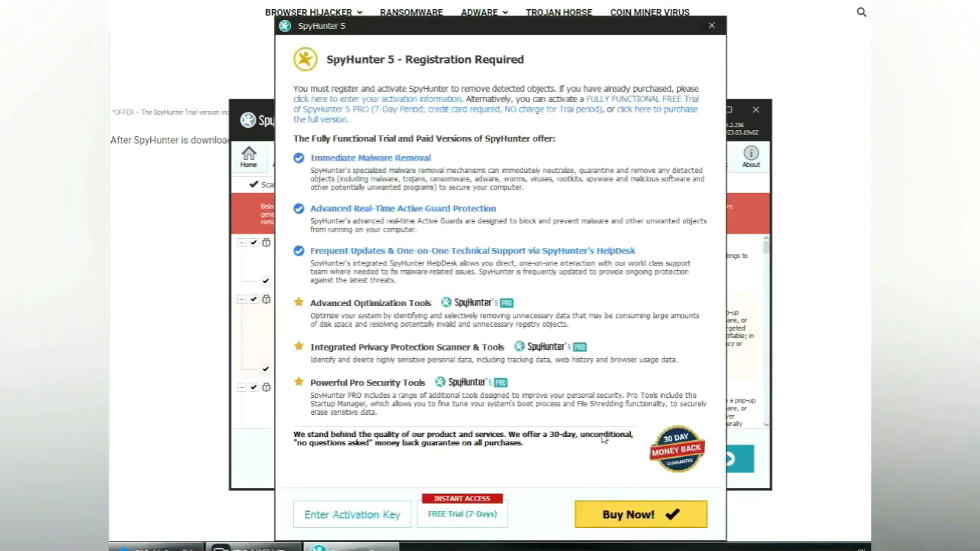
{"action": "left_click", "coordinate": [465, 517]}
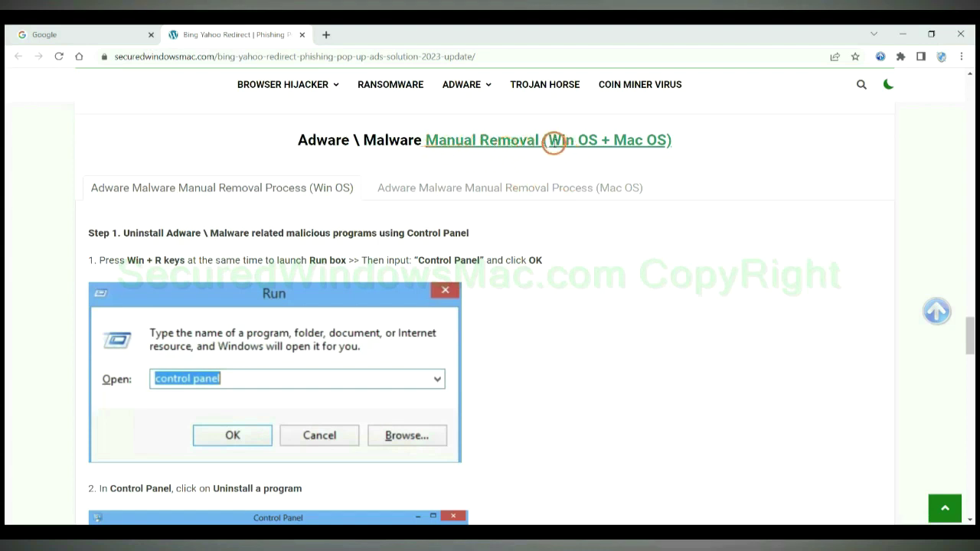
- View the Mac OS instructions in the guide's Manual Removal section
{"action": "left_click_drag", "start_coordinate": [550, 142], "coordinate": [587, 143]}
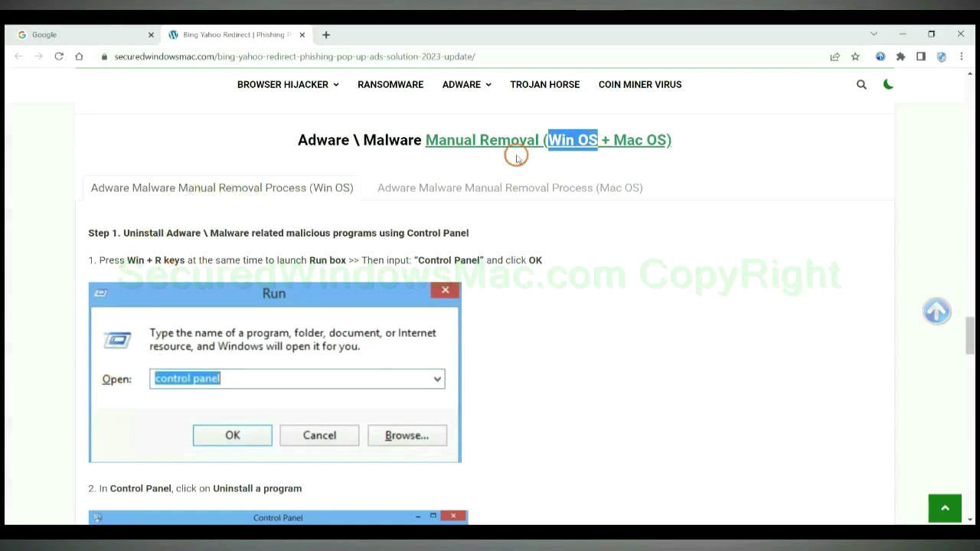
{"action": "left_click_drag", "start_coordinate": [614, 140], "coordinate": [667, 140]}
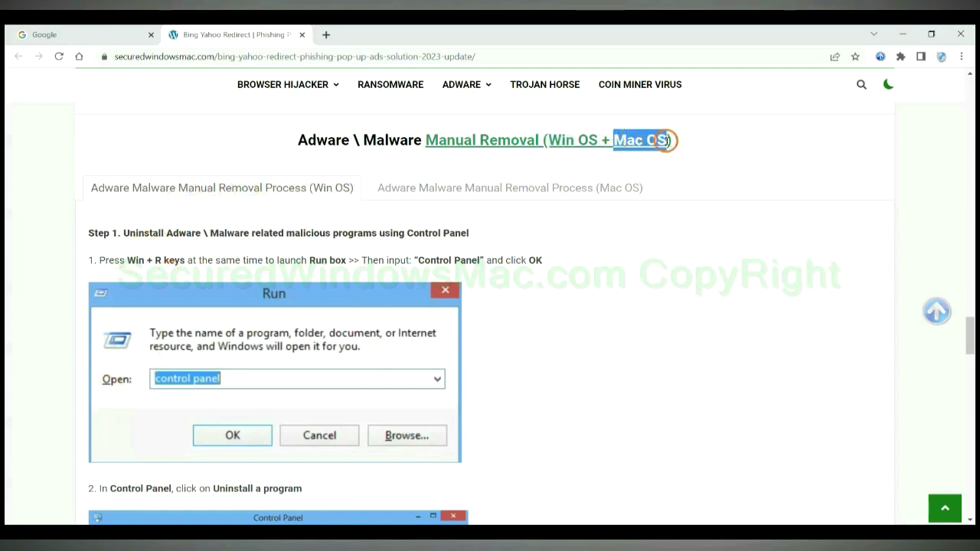
{"action": "left_click", "coordinate": [503, 184]}
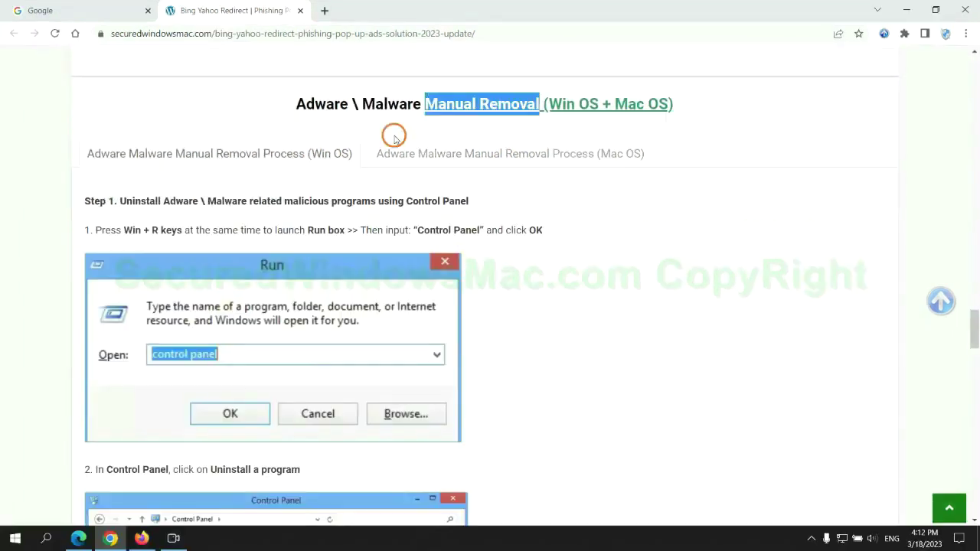
{"action": "scroll", "coordinate": [365, 267], "scroll_direction": "down", "scroll_amount": 1}
{"action": "scroll", "coordinate": [365, 270], "scroll_direction": "up", "scroll_amount": 2}
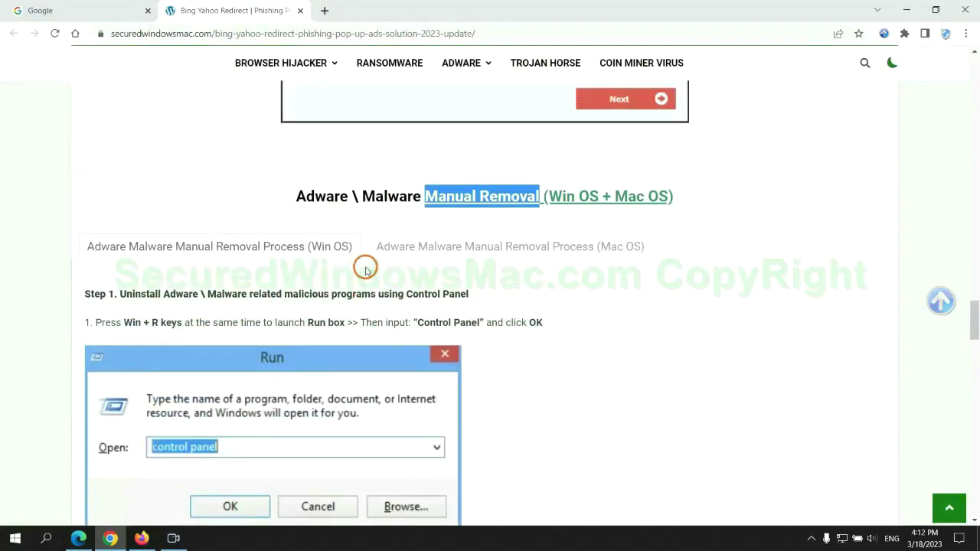
- Scroll to the Win OS Step 1 on uninstalling malicious programs via Control Panel
{"action": "scroll", "coordinate": [306, 254], "scroll_direction": "down", "scroll_amount": 2}
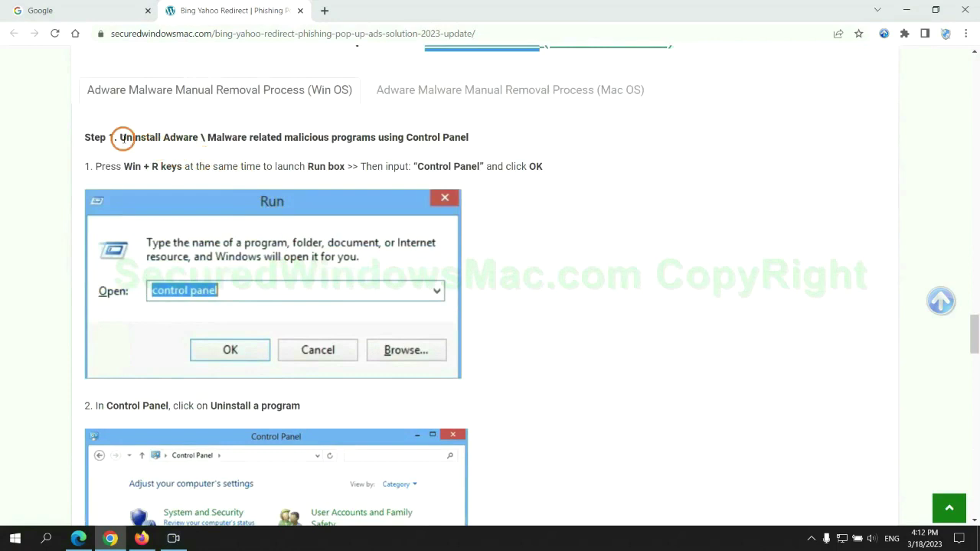
{"action": "left_click_drag", "start_coordinate": [121, 140], "coordinate": [375, 141]}
{"action": "left_click", "coordinate": [650, 201]}
{"action": "scroll", "coordinate": [628, 203], "scroll_direction": "down", "scroll_amount": 2}
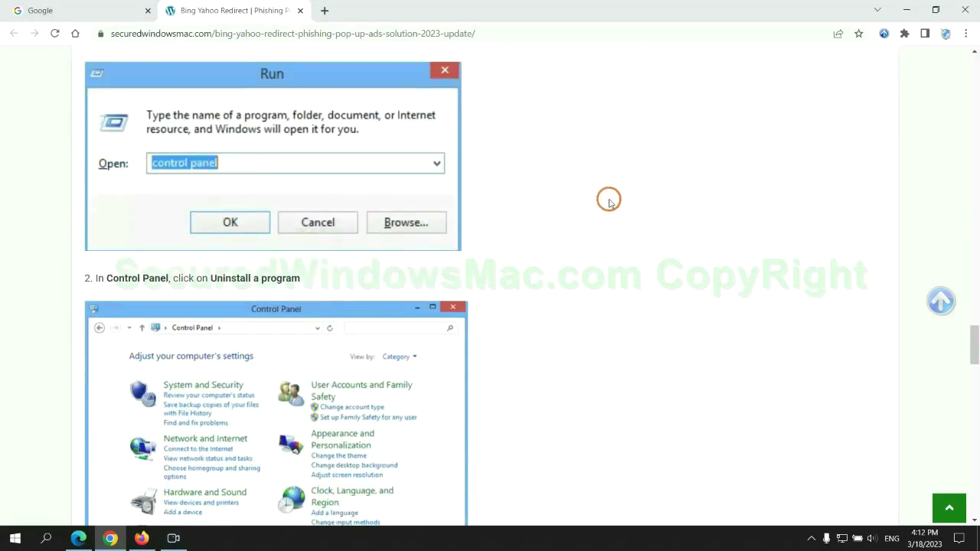
- Launch Control Panel with 'control panel' from Run and select Lantern among installed programs
{"action": "key", "text": "super+r"}
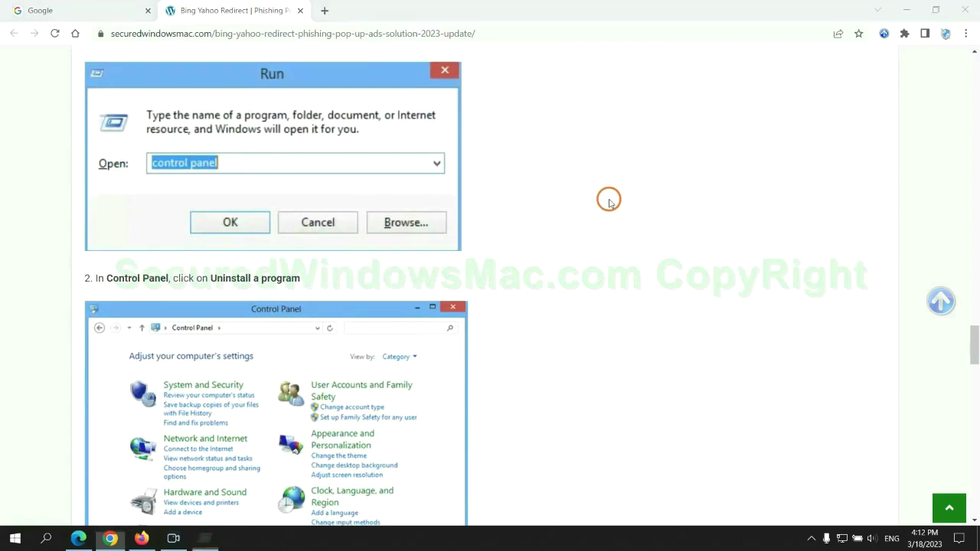
{"action": "type", "text": "control"}
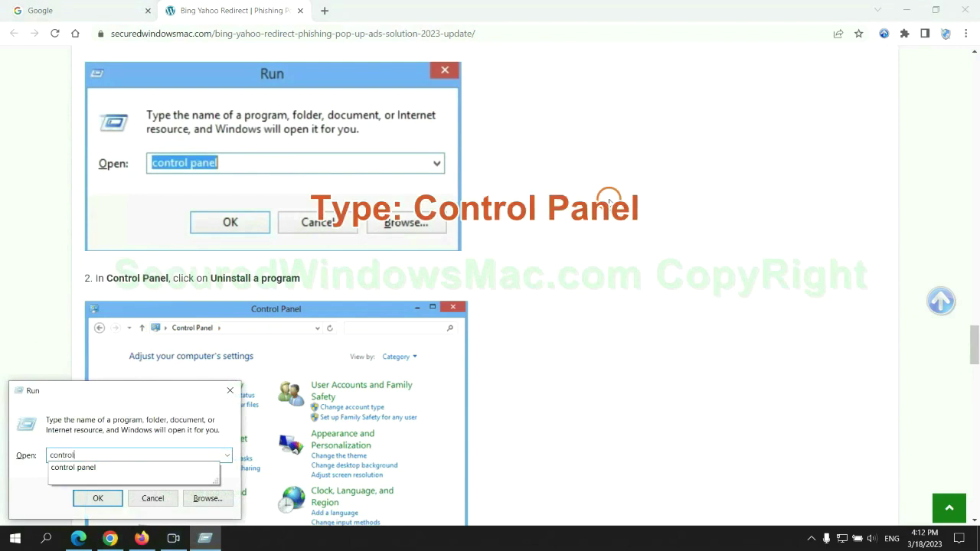
{"action": "type", "text": " panel"}
{"action": "key", "text": "Return"}
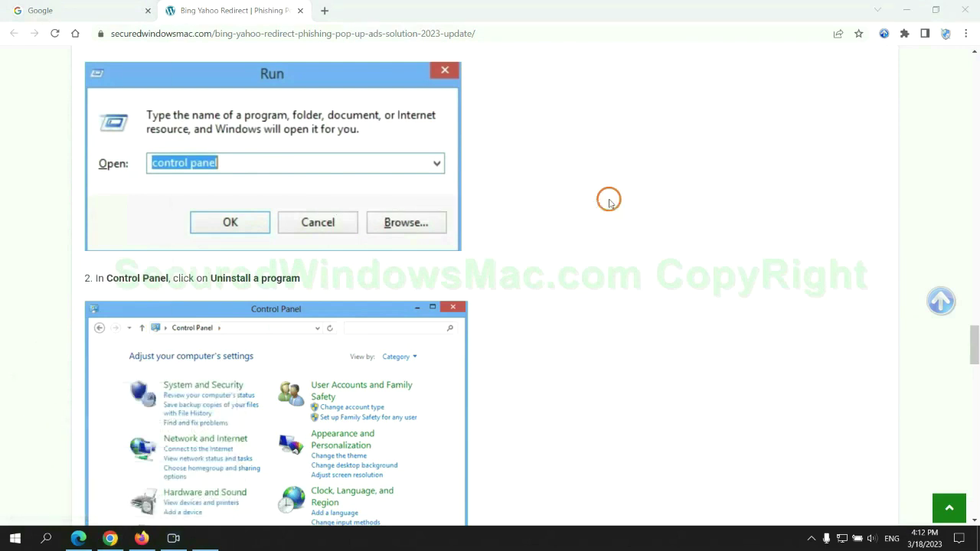
{"action": "left_click", "coordinate": [390, 272]}
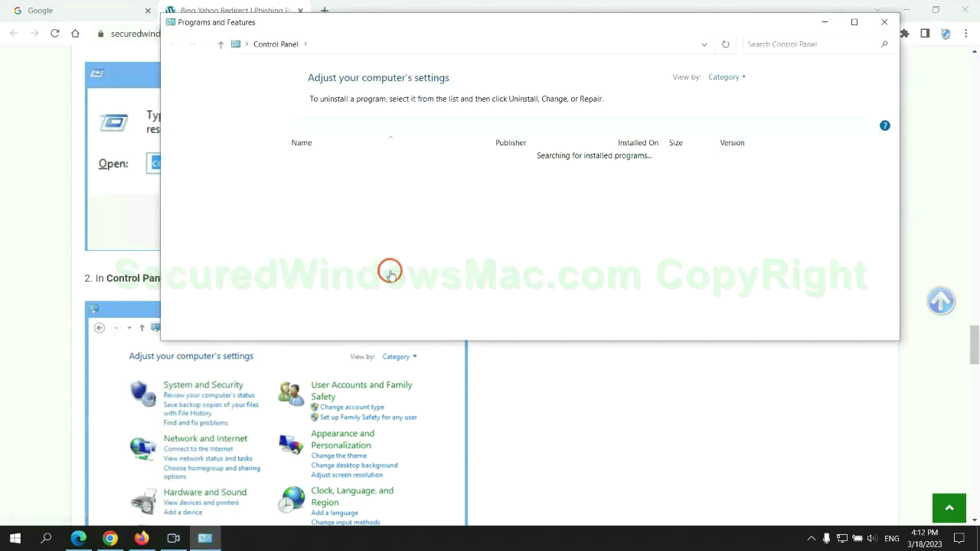
{"action": "left_click", "coordinate": [314, 181]}
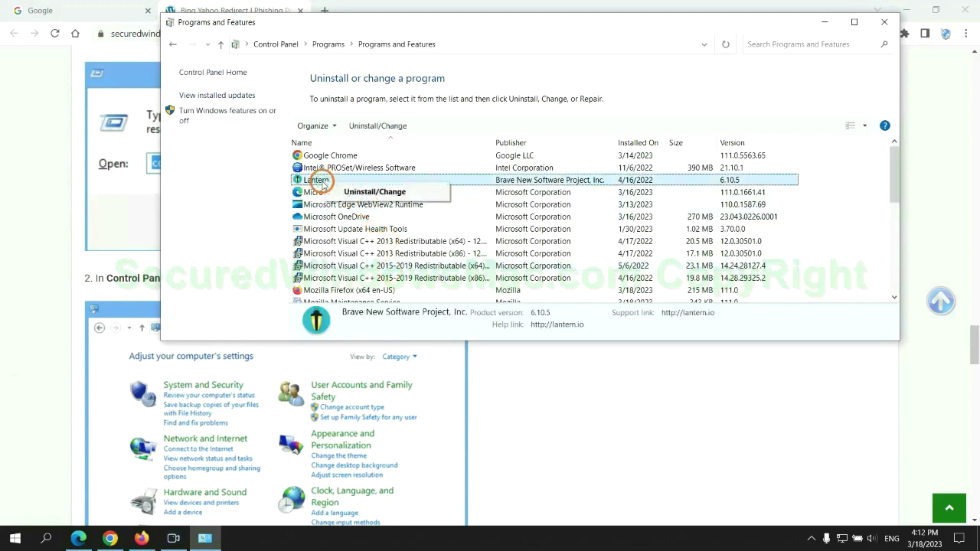
- Close Programs and Features, read the guide's Step 2 on malicious extensions, and switch to Edge
{"action": "left_click", "coordinate": [884, 22]}
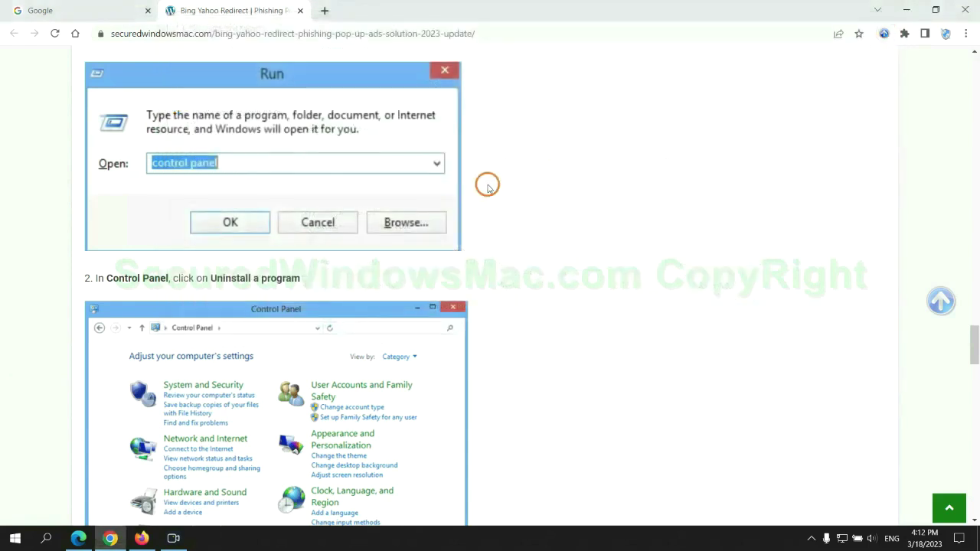
{"action": "scroll", "coordinate": [291, 324], "scroll_direction": "down", "scroll_amount": 6}
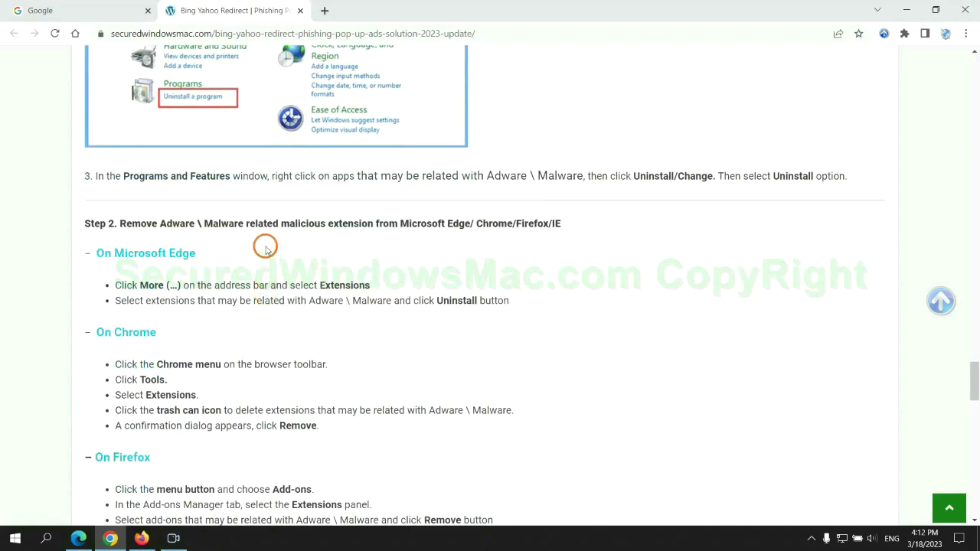
{"action": "left_click_drag", "start_coordinate": [280, 224], "coordinate": [376, 224]}
{"action": "left_click", "coordinate": [337, 257]}
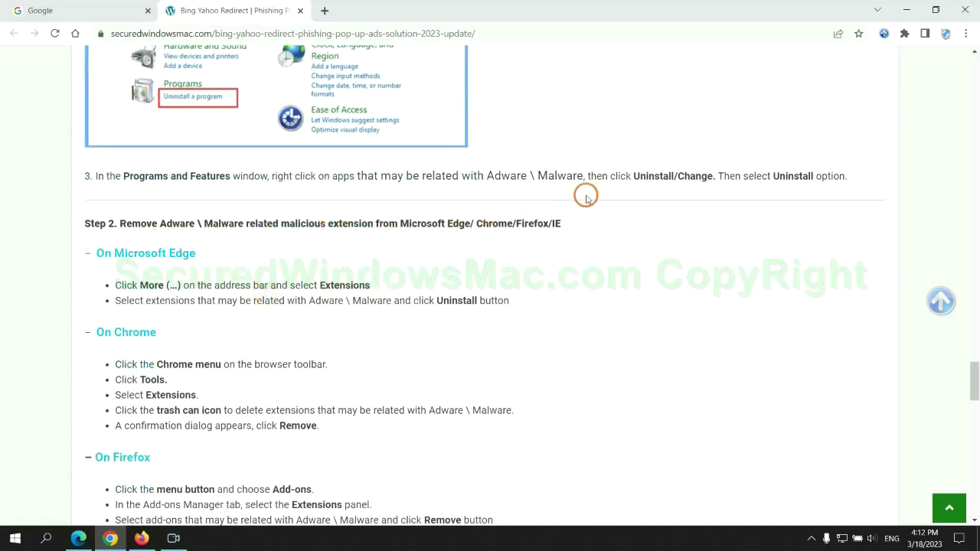
{"action": "left_click", "coordinate": [81, 537]}
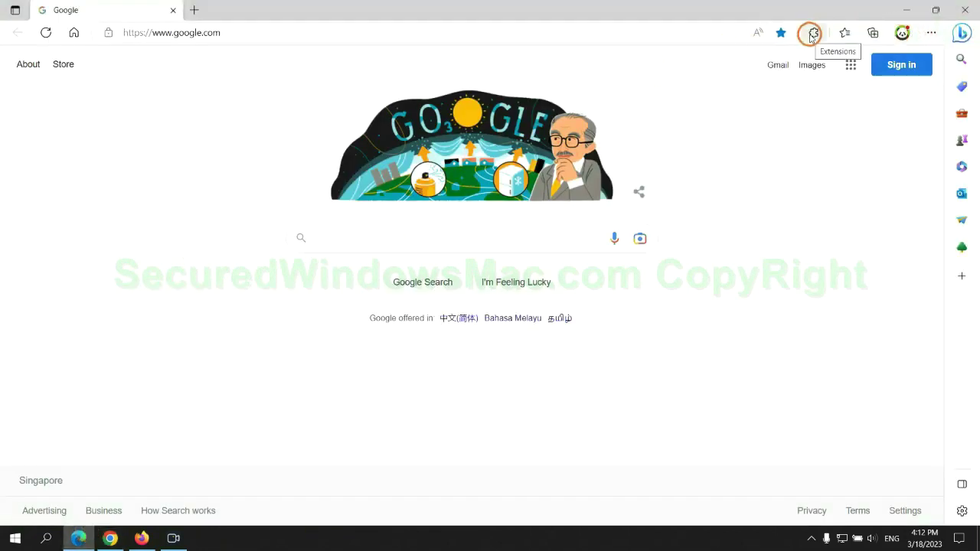
- Remove the McAfee® WebAdvisor extension from Edge and close the extensions page
{"action": "left_click", "coordinate": [813, 34]}
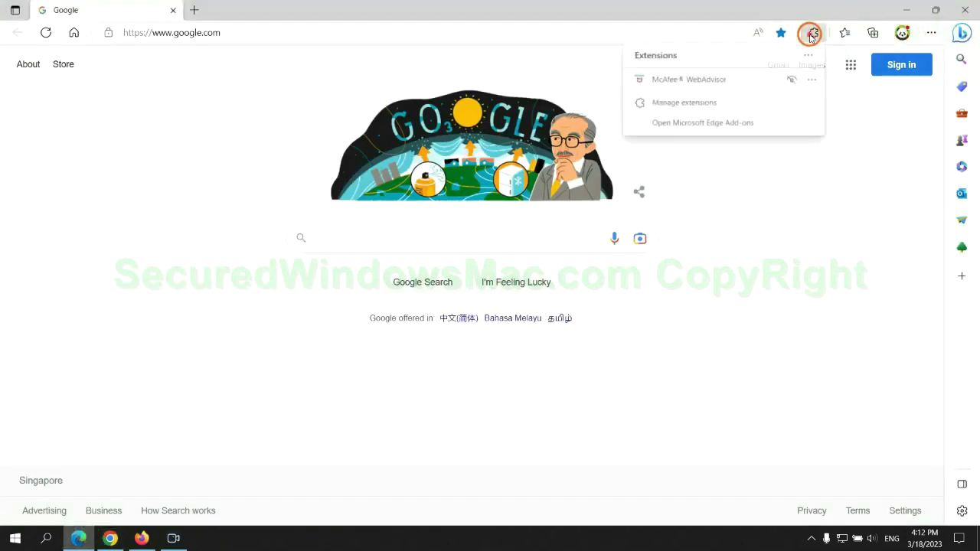
{"action": "left_click", "coordinate": [679, 101]}
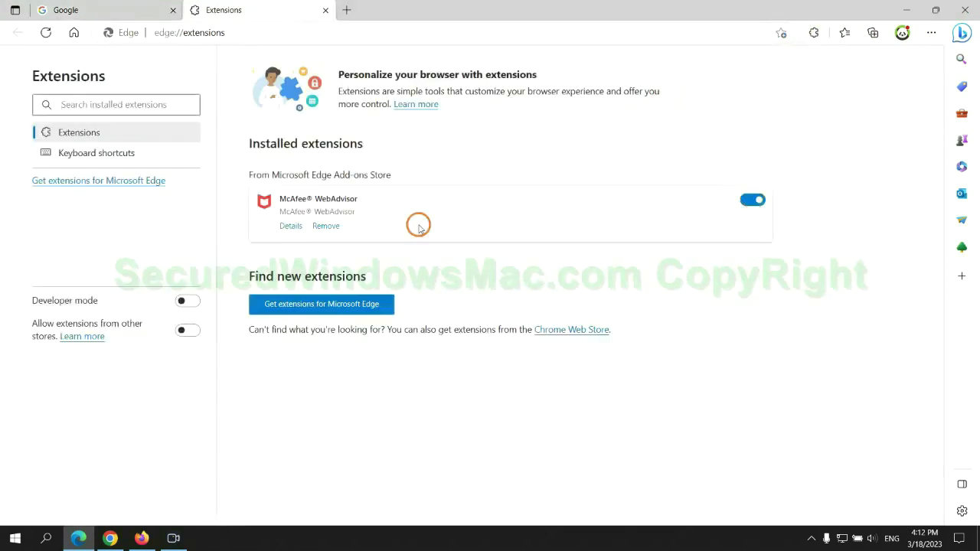
{"action": "left_click", "coordinate": [325, 227]}
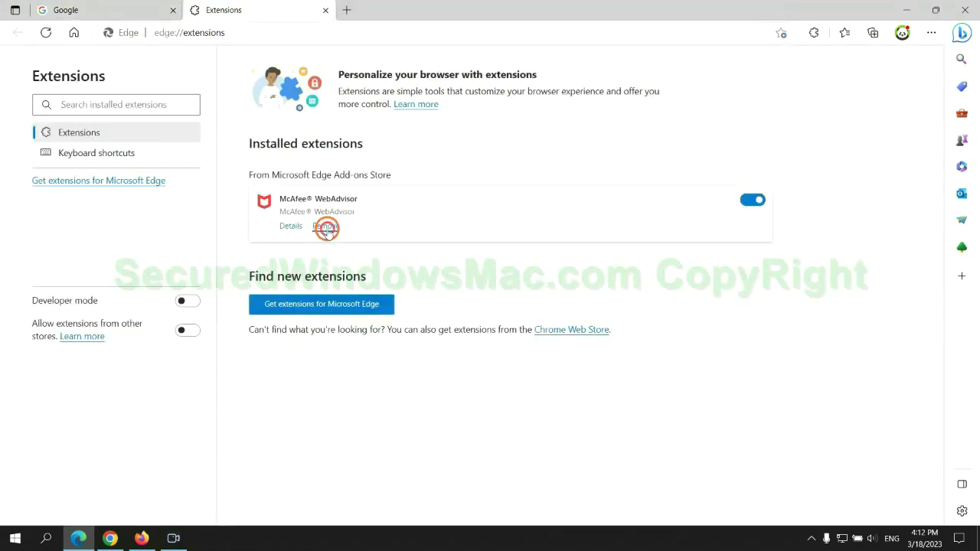
{"action": "left_click", "coordinate": [706, 122]}
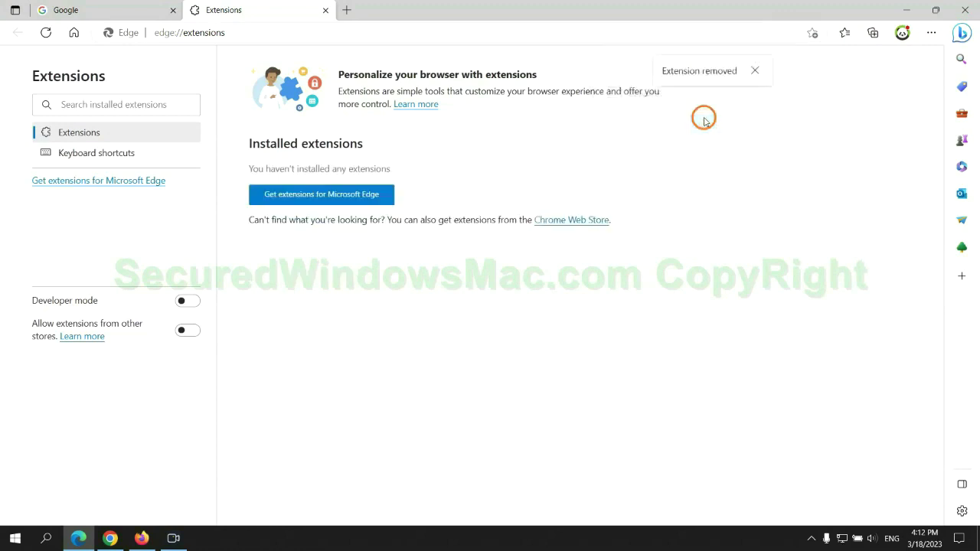
{"action": "left_click", "coordinate": [326, 10]}
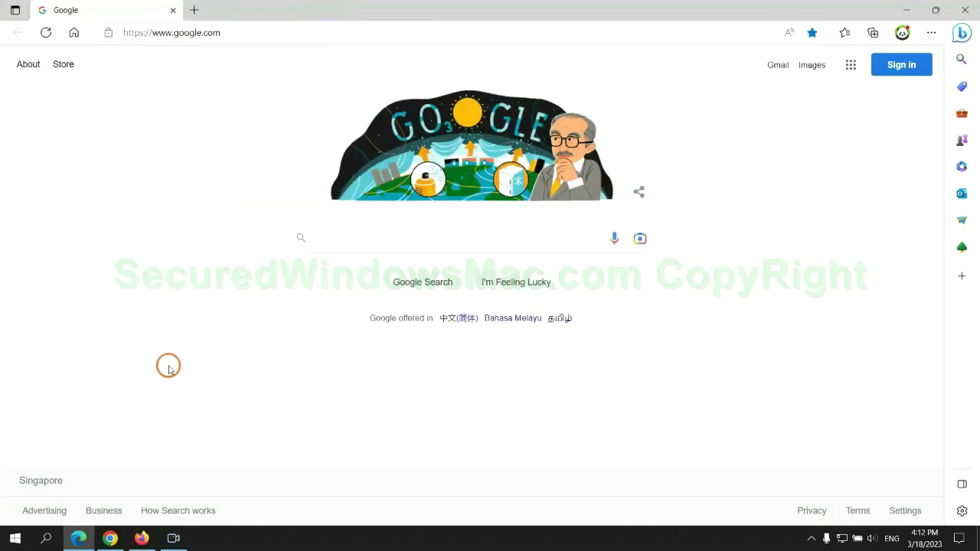
- Back in Chrome, remove the Ecosia extension from the extensions management page
{"action": "left_click", "coordinate": [111, 538]}
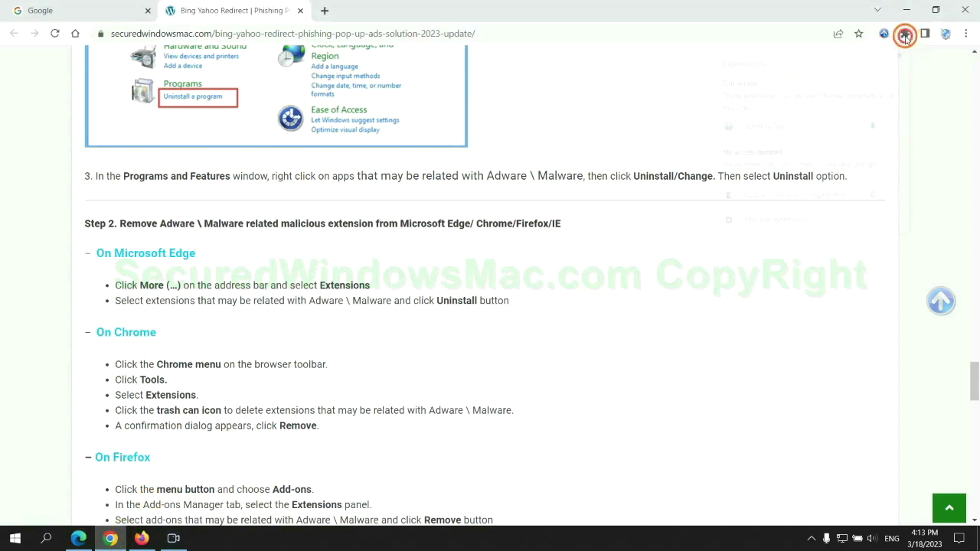
{"action": "left_click", "coordinate": [905, 34]}
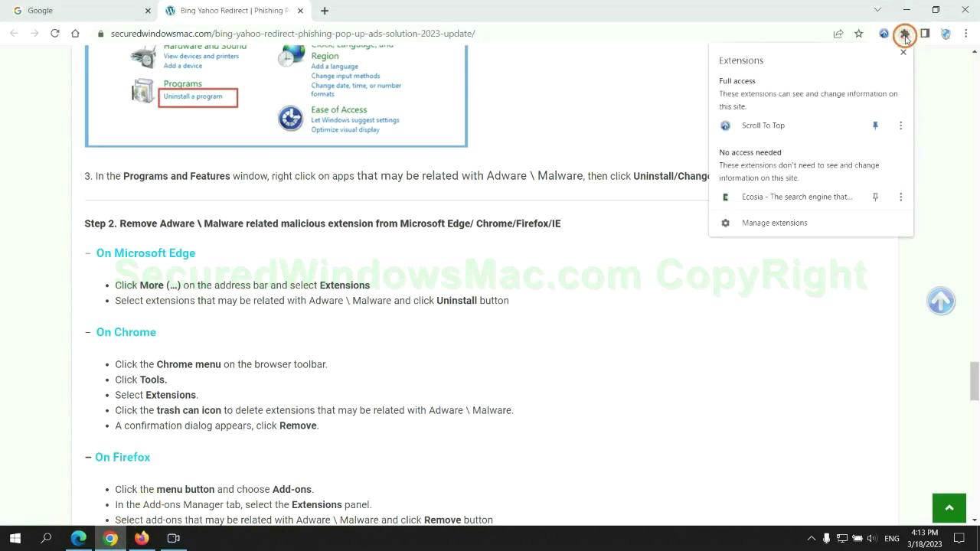
{"action": "left_click", "coordinate": [794, 223]}
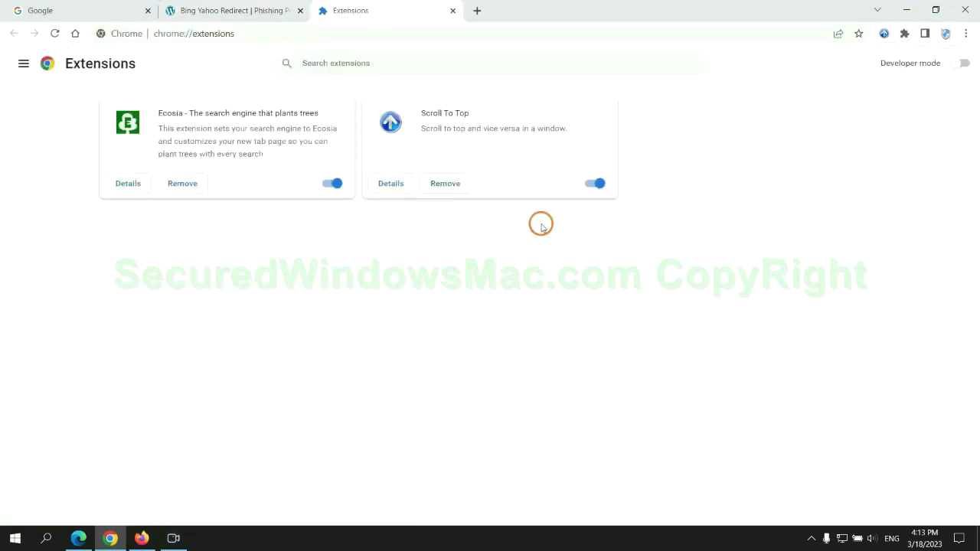
{"action": "left_click", "coordinate": [182, 183]}
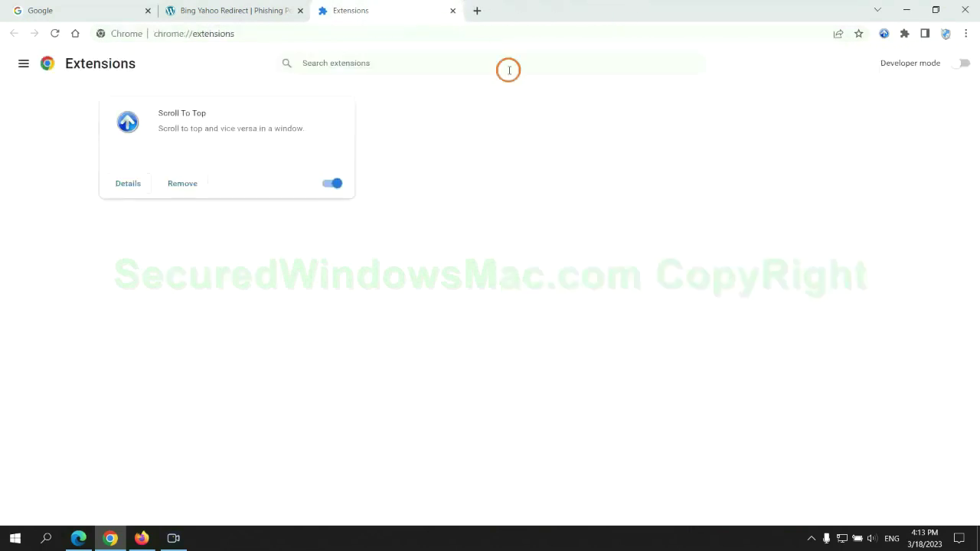
- Remove the Enhancer for YouTube™ extension from Firefox's add-ons manager
{"action": "left_click", "coordinate": [142, 538]}
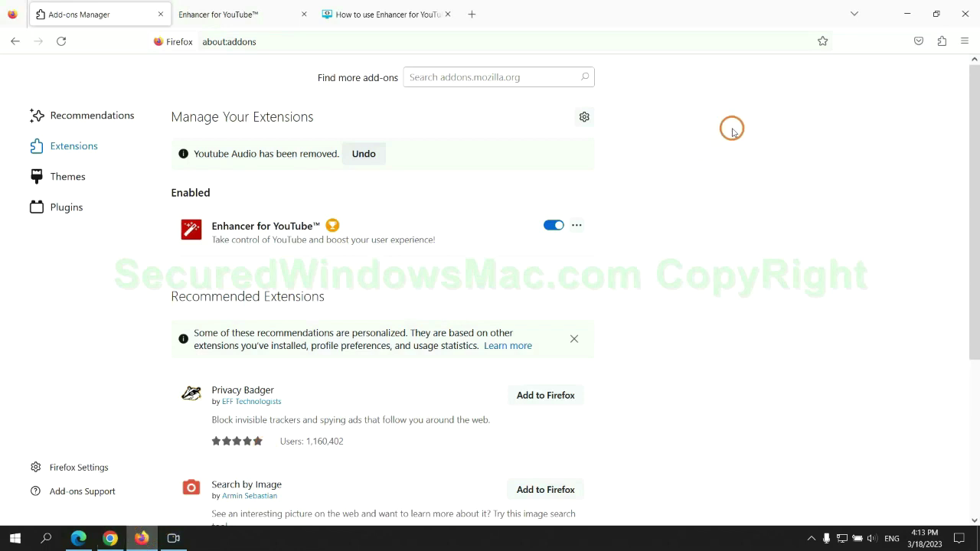
{"action": "left_click", "coordinate": [941, 43]}
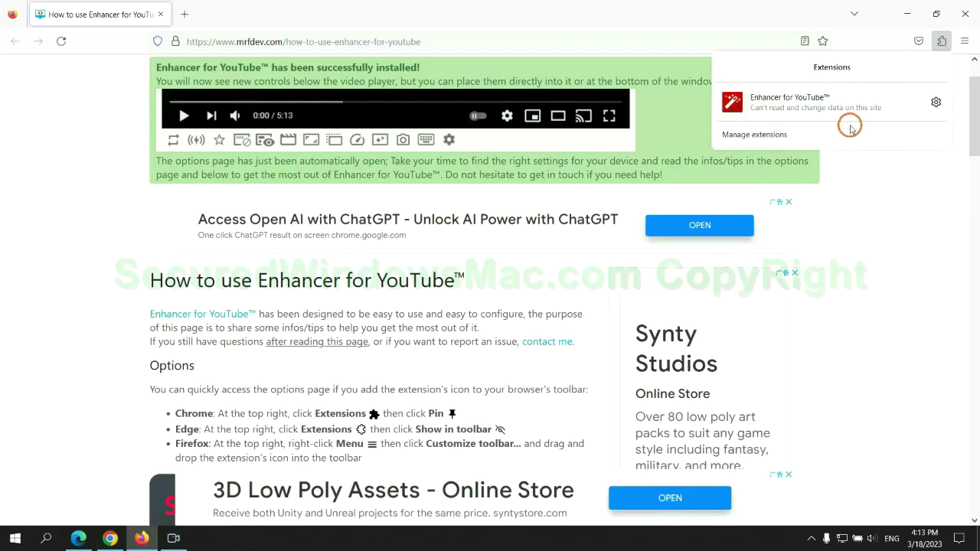
{"action": "left_click", "coordinate": [847, 132]}
{"action": "left_click", "coordinate": [577, 187]}
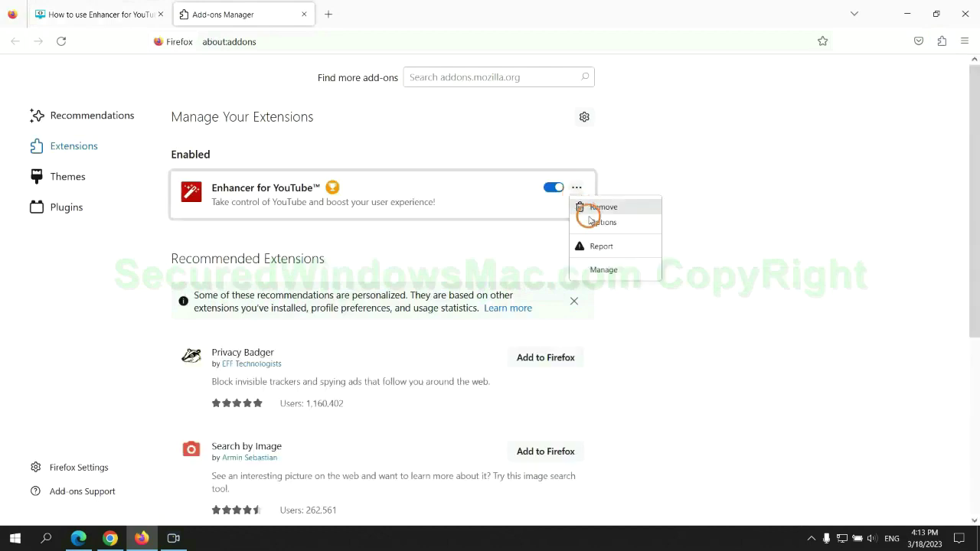
{"action": "left_click", "coordinate": [604, 208]}
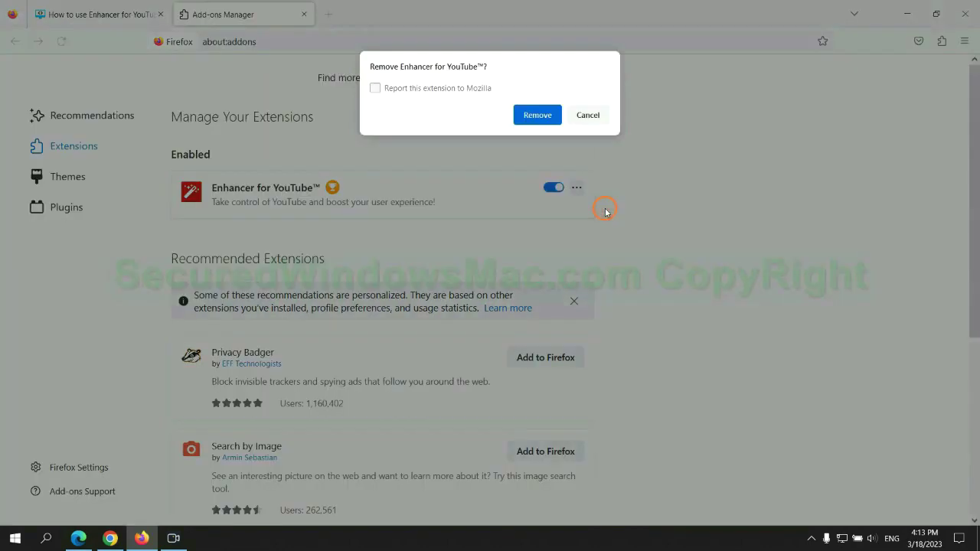
{"action": "left_click", "coordinate": [542, 116]}
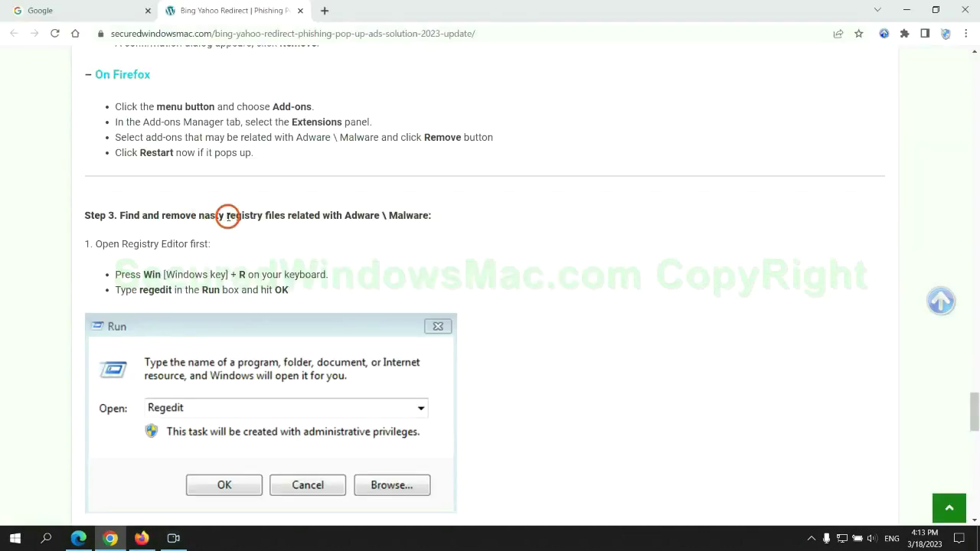
- Scroll the guide down to Step 3 on registry cleanup
{"action": "left_click_drag", "start_coordinate": [230, 214], "coordinate": [284, 244]}
{"action": "left_click", "coordinate": [285, 243]}
{"action": "scroll", "coordinate": [285, 243], "scroll_direction": "down", "scroll_amount": 2}
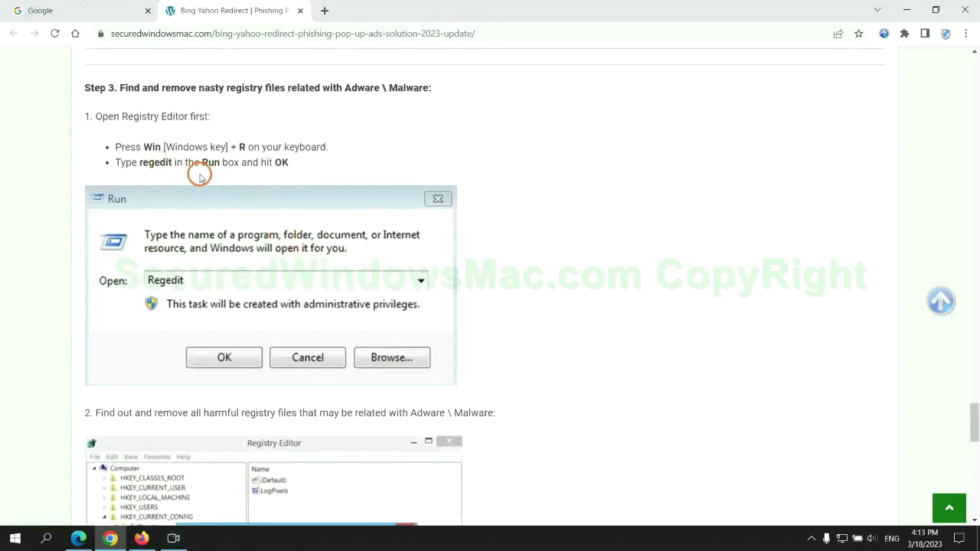
- Launch Registry Editor with regedit from the Run box
{"action": "key", "text": "super+r"}
{"action": "type", "text": "re"}
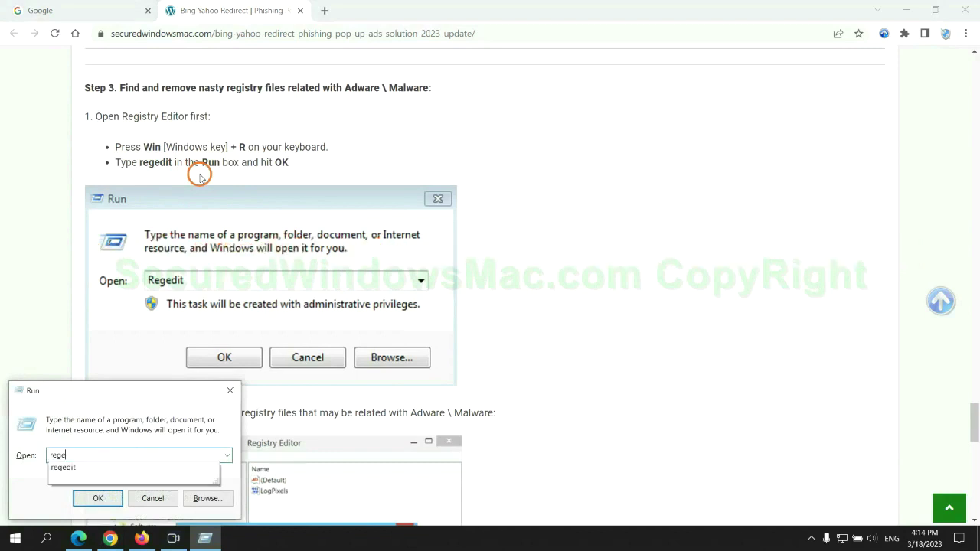
{"action": "type", "text": "gedit"}
{"action": "key", "text": "Return"}
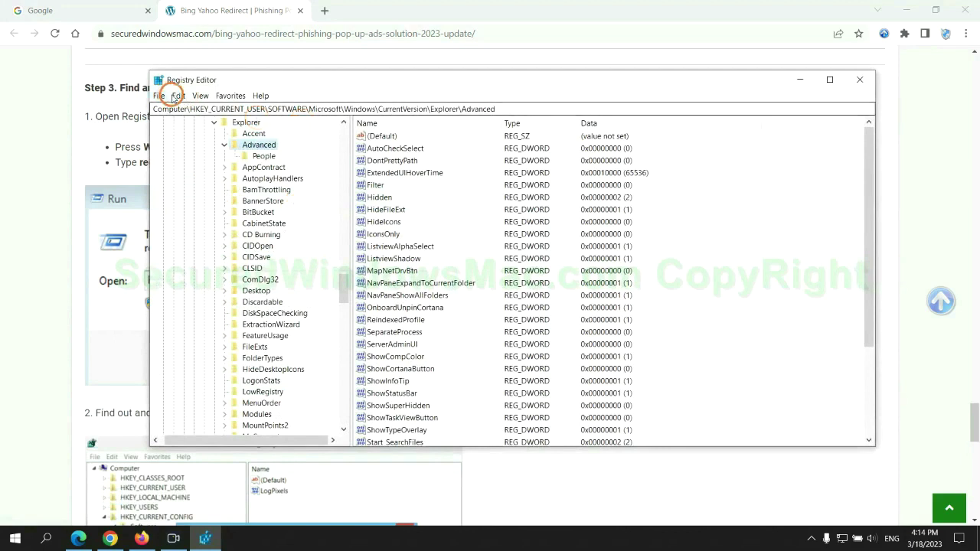
- Search the registry for 'App' and bring up the delete option for StoreAppsOnTaskbar
{"action": "left_click", "coordinate": [178, 96]}
{"action": "left_click", "coordinate": [196, 185]}
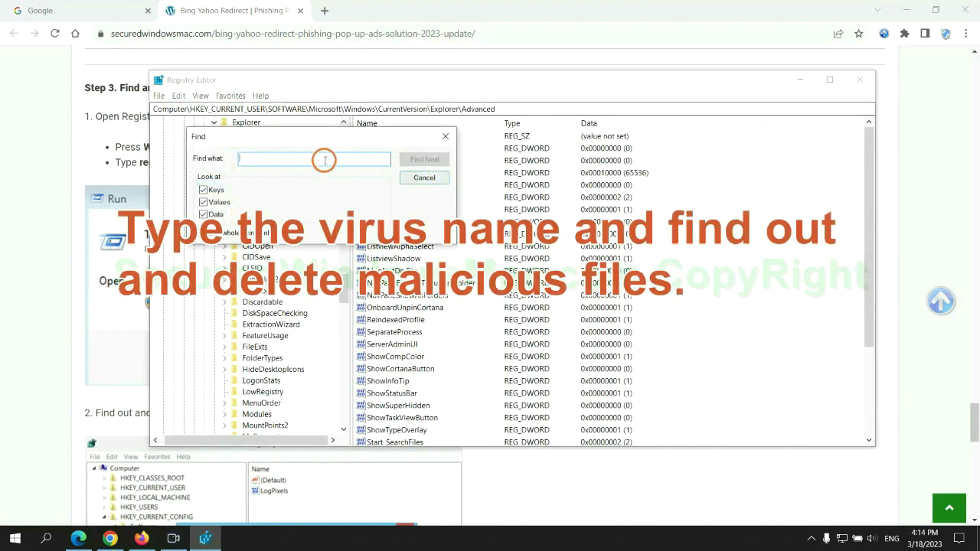
{"action": "type", "text": "Apps"}
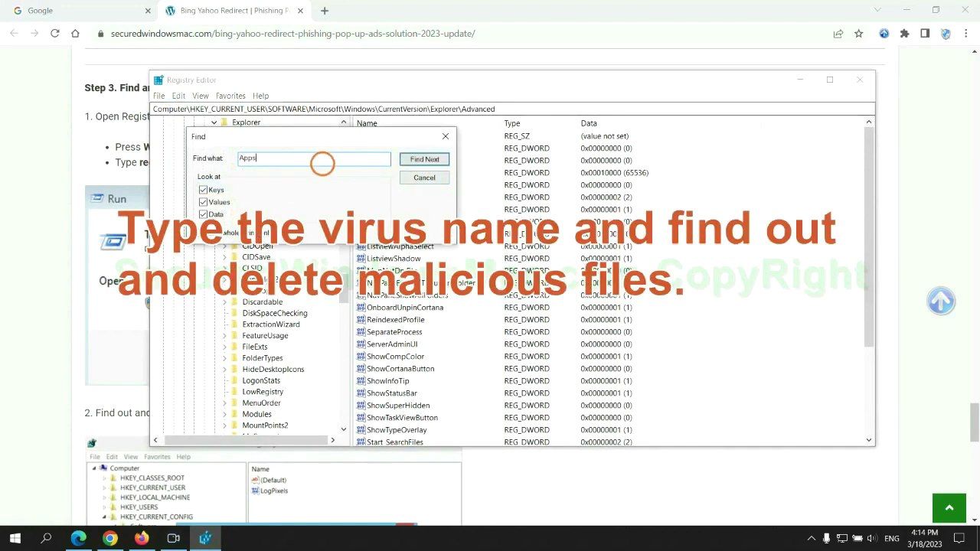
{"action": "key", "text": "Return"}
{"action": "scroll", "coordinate": [541, 310], "scroll_direction": "down", "scroll_amount": 2}
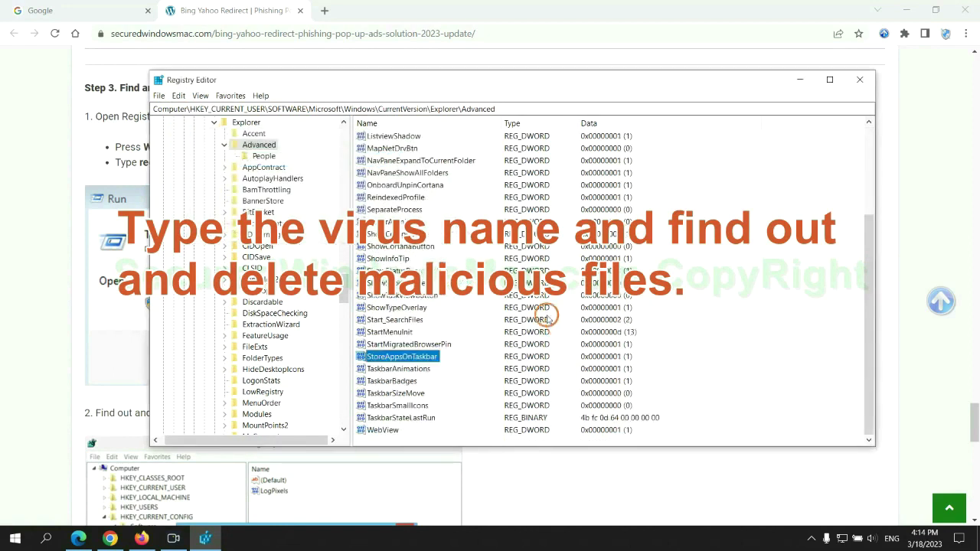
{"action": "right_click", "coordinate": [435, 359]}
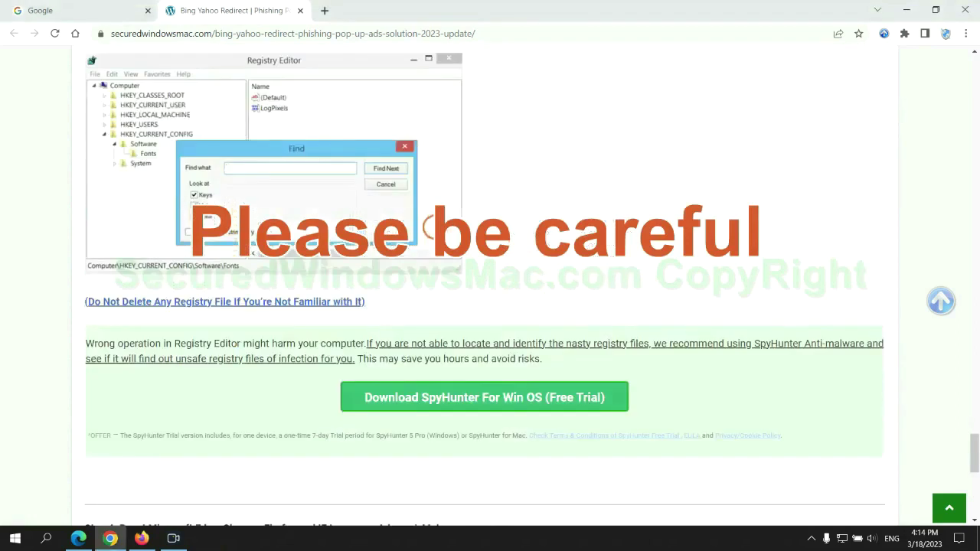
- Scroll the guide to Step 4 on resetting Edge, Chrome and Firefox
{"action": "scroll", "coordinate": [432, 229], "scroll_direction": "down", "scroll_amount": 1}
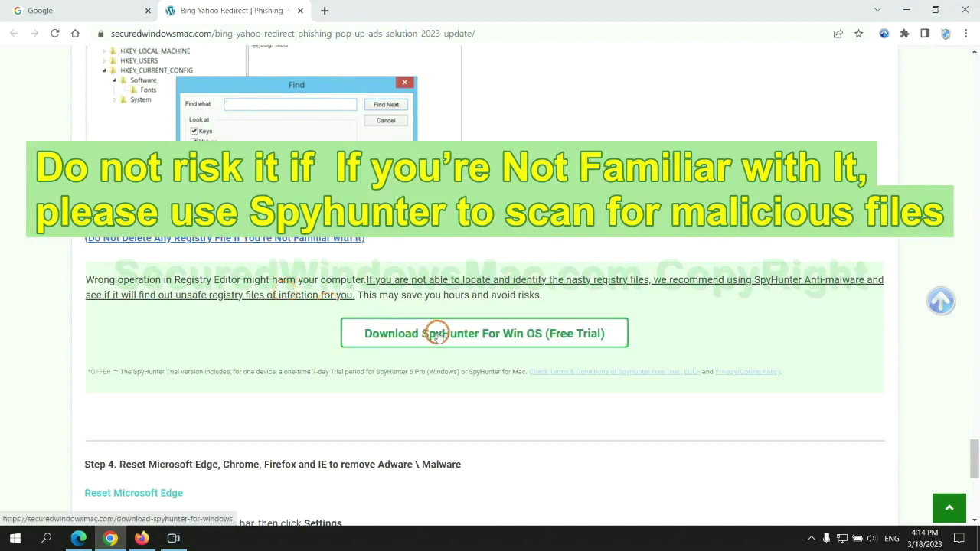
{"action": "scroll", "coordinate": [436, 334], "scroll_direction": "down", "scroll_amount": 5}
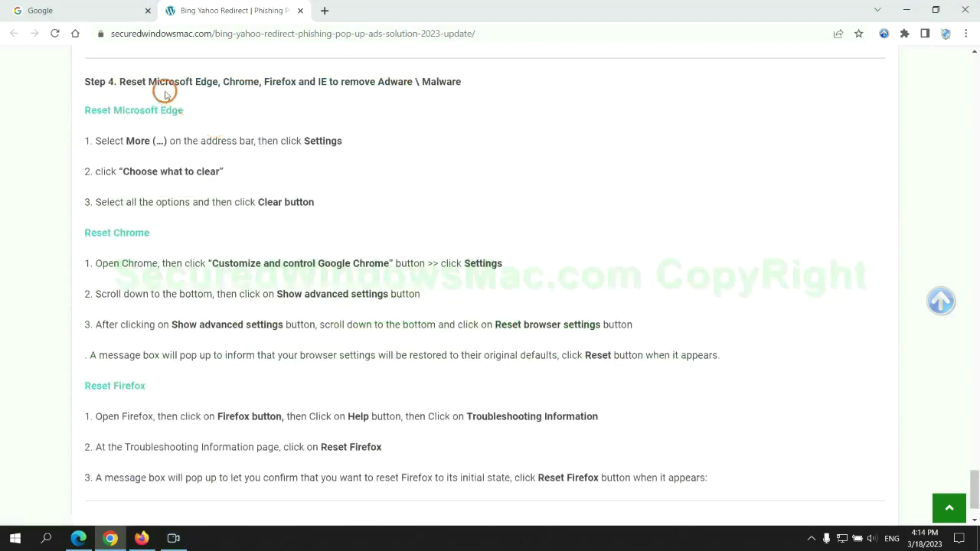
{"action": "double_click", "coordinate": [133, 81]}
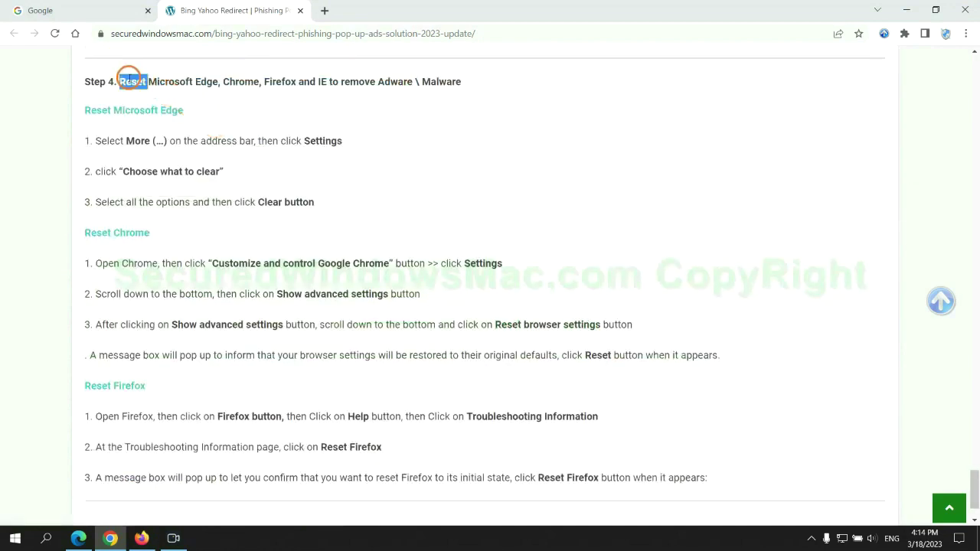
{"action": "left_click", "coordinate": [389, 107]}
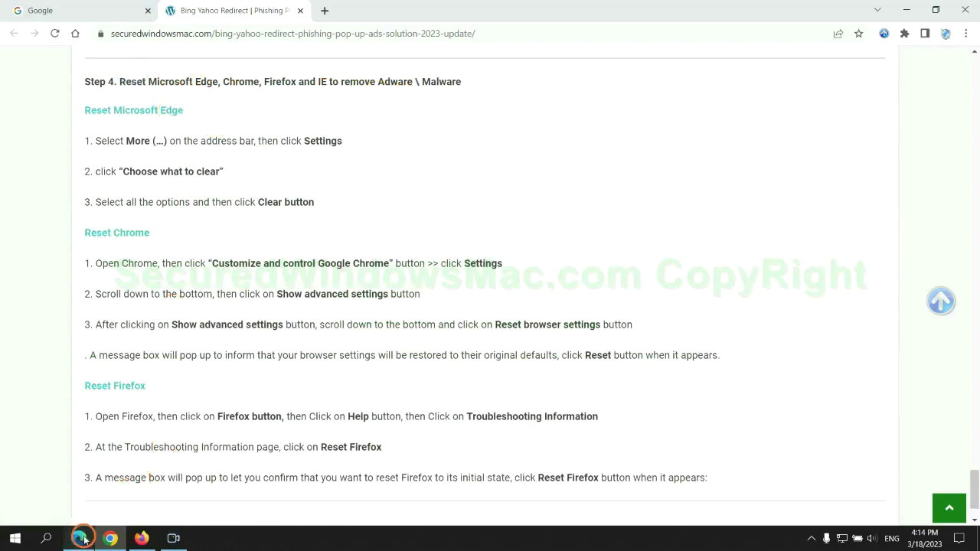
- In Edge's Privacy, search, and services settings, set clearing browsing data for All time
{"action": "left_click", "coordinate": [79, 538]}
{"action": "left_click", "coordinate": [929, 35]}
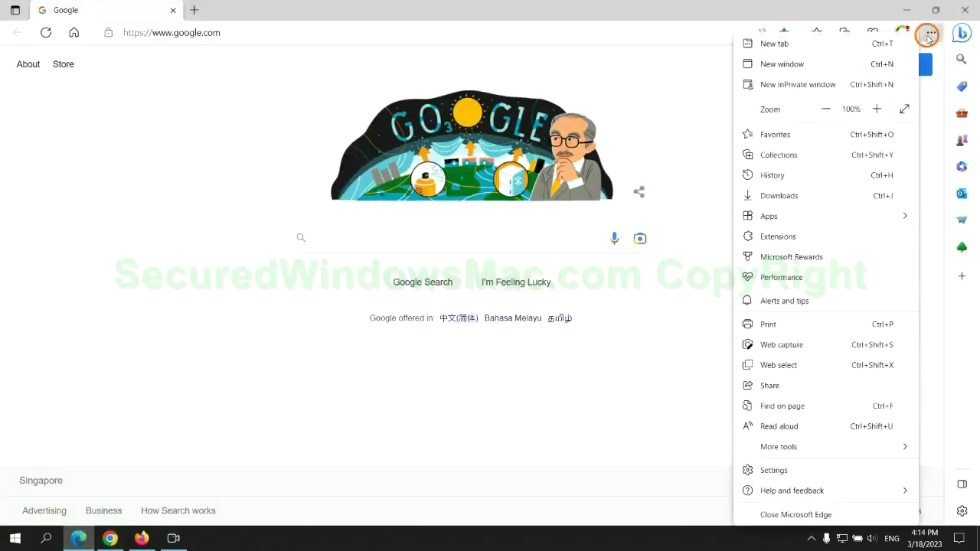
{"action": "left_click", "coordinate": [772, 470]}
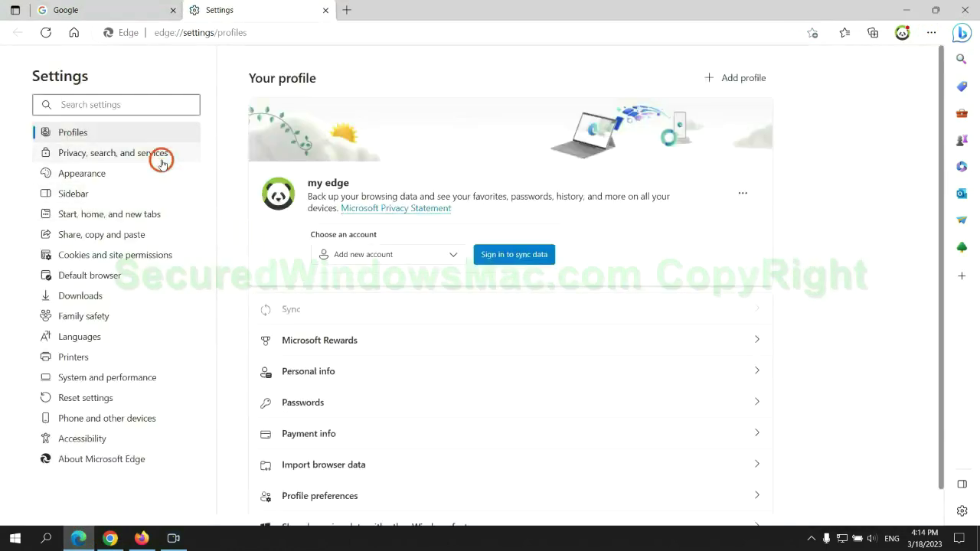
{"action": "left_click", "coordinate": [161, 153]}
{"action": "scroll", "coordinate": [803, 339], "scroll_direction": "down", "scroll_amount": 3}
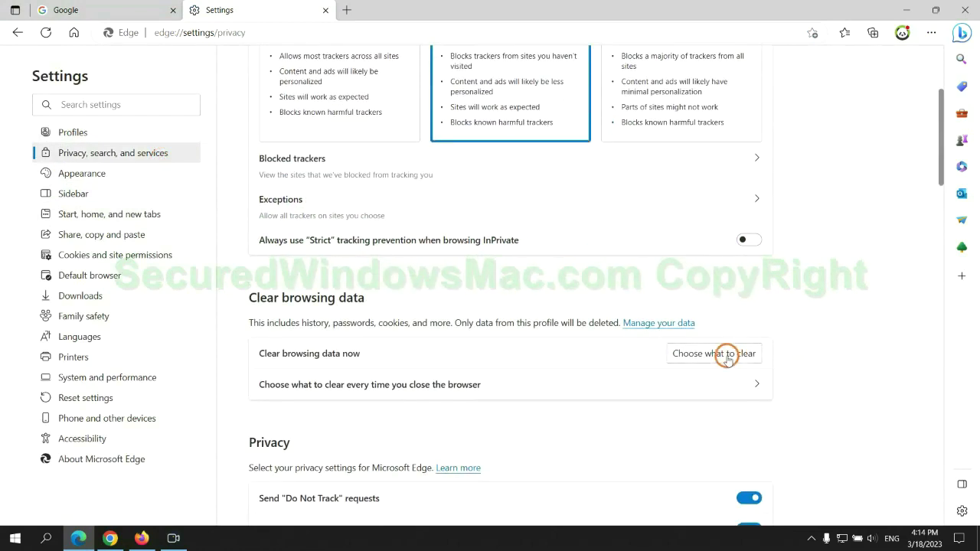
{"action": "left_click", "coordinate": [726, 355]}
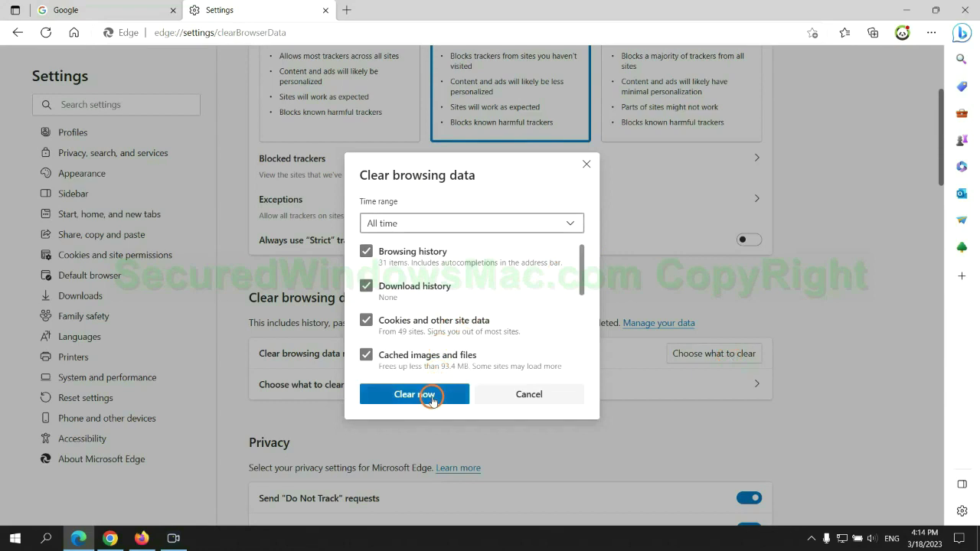
- Search Chrome settings for 'reset' and request restoring settings to their original defaults
{"action": "left_click", "coordinate": [111, 538]}
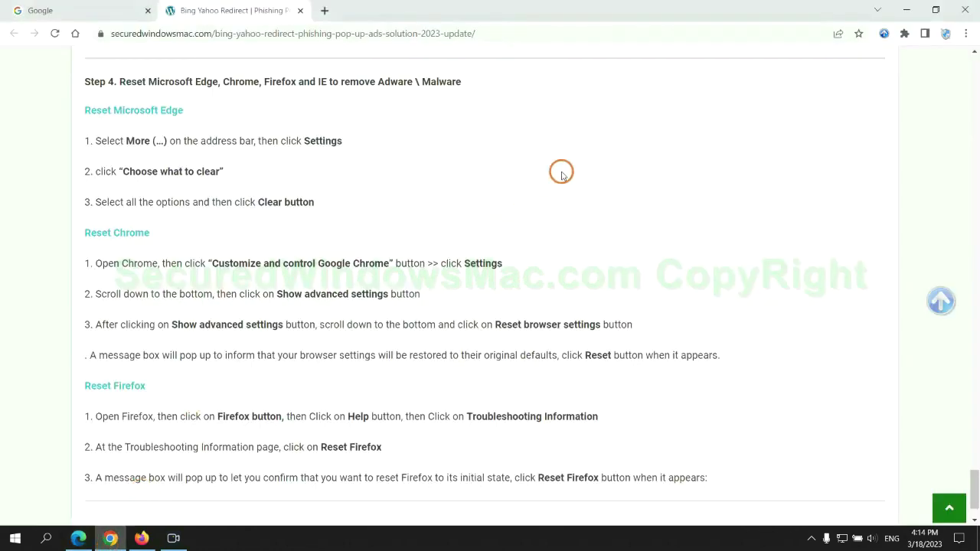
{"action": "left_click", "coordinate": [964, 35]}
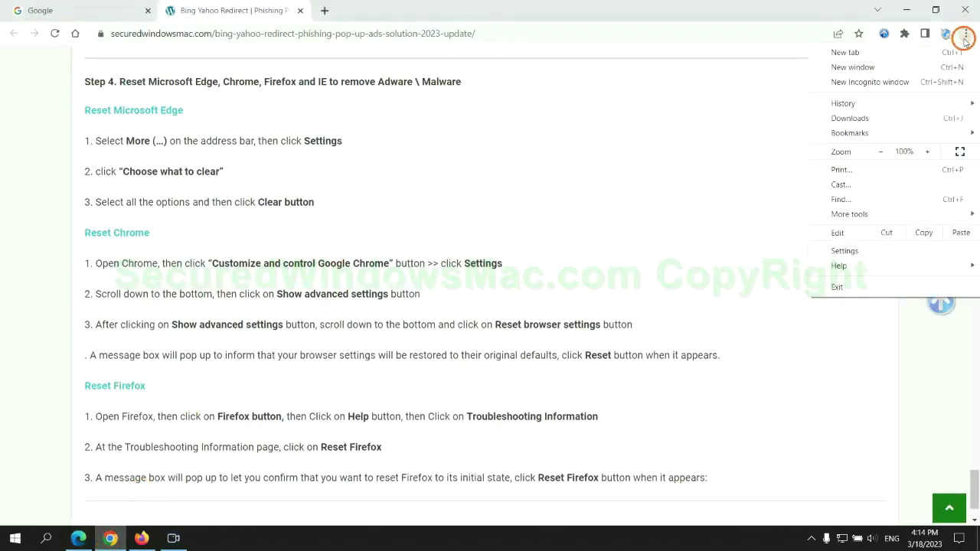
{"action": "left_click", "coordinate": [850, 251]}
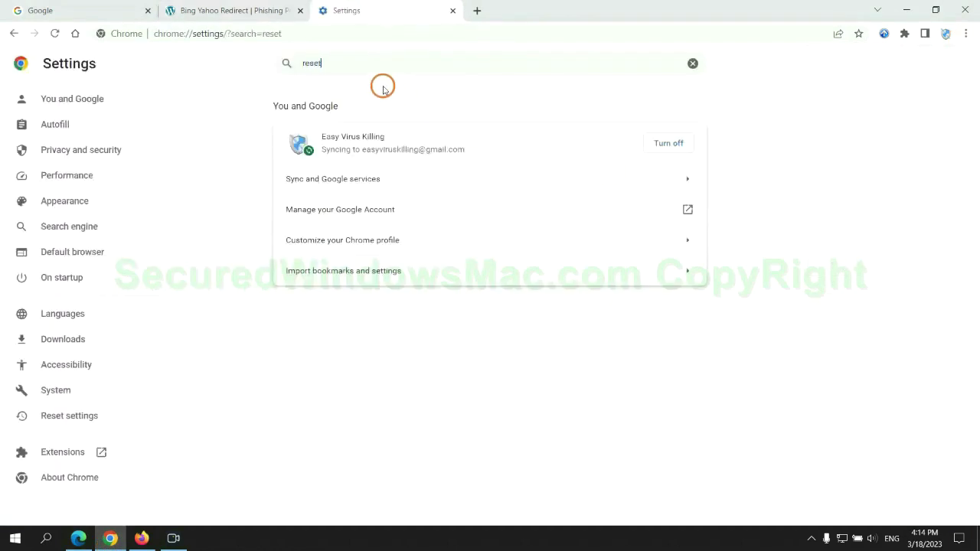
{"action": "type", "text": "reset"}
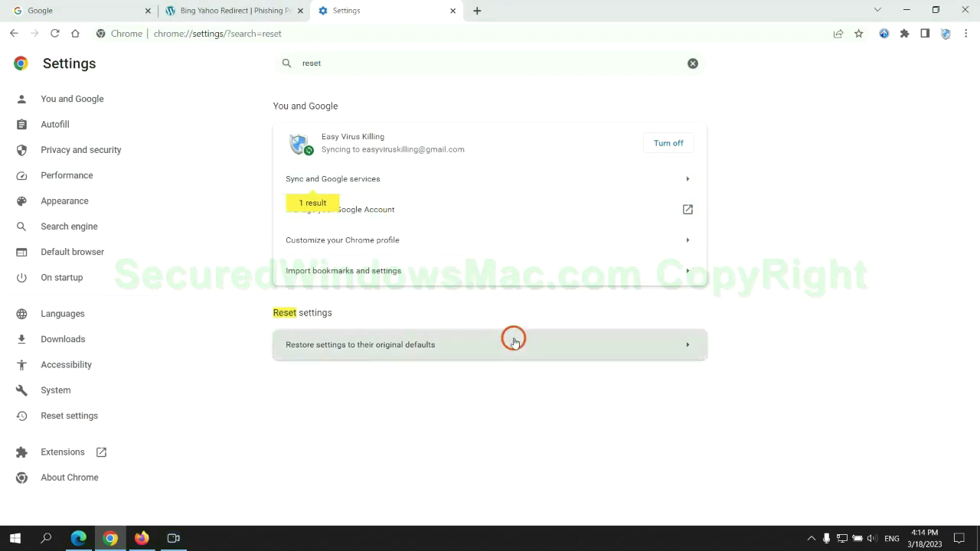
{"action": "left_click", "coordinate": [515, 342]}
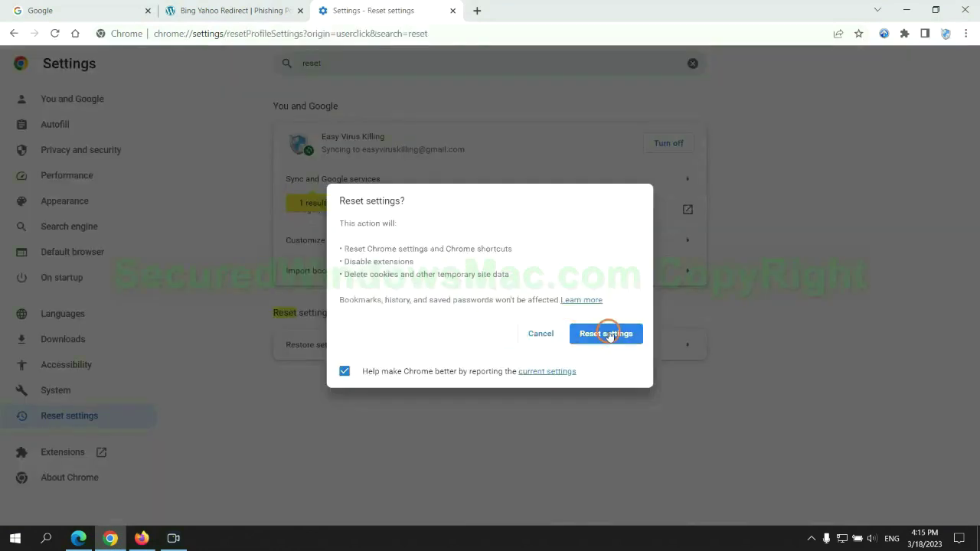
{"action": "left_click", "coordinate": [141, 538]}
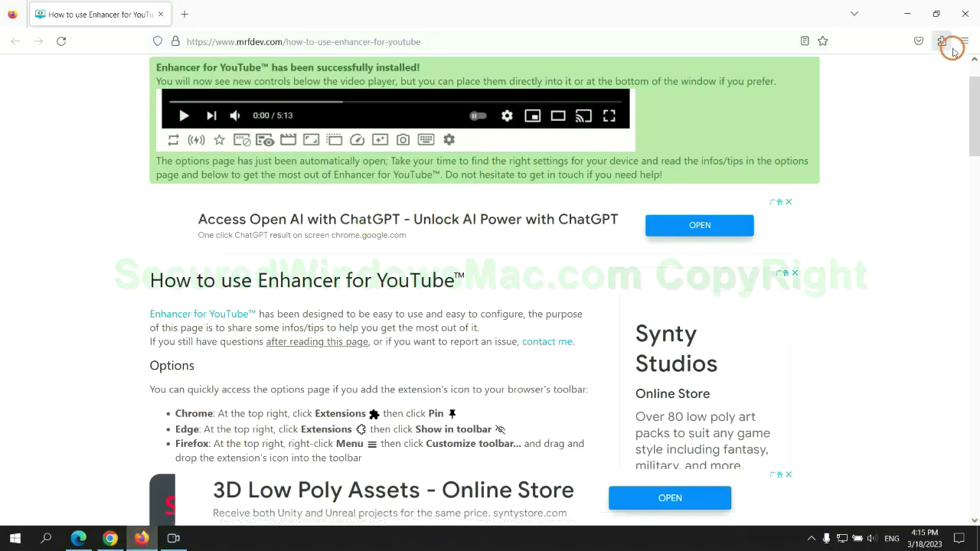
- Open Firefox's Troubleshooting Information page and start Refresh Firefox to defaults
{"action": "left_click", "coordinate": [964, 42]}
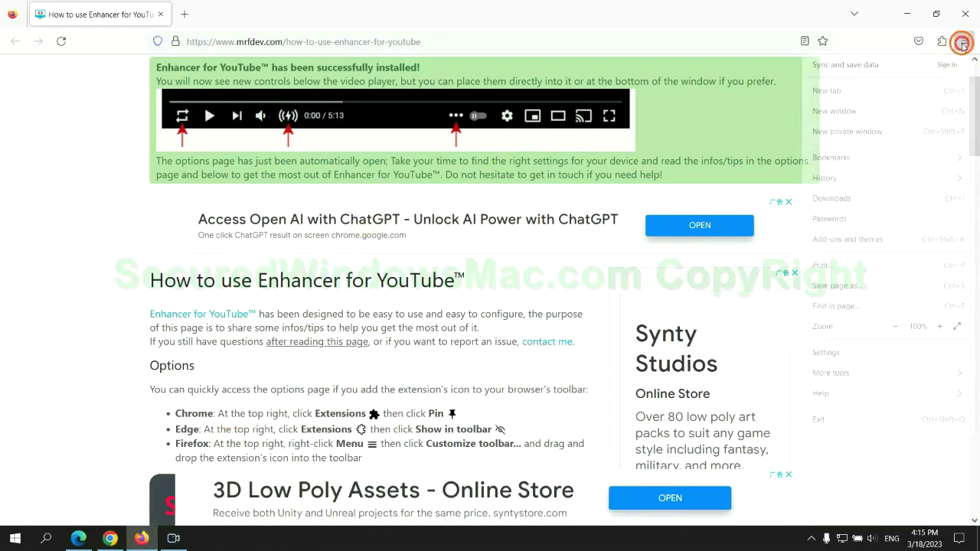
{"action": "left_click", "coordinate": [834, 394]}
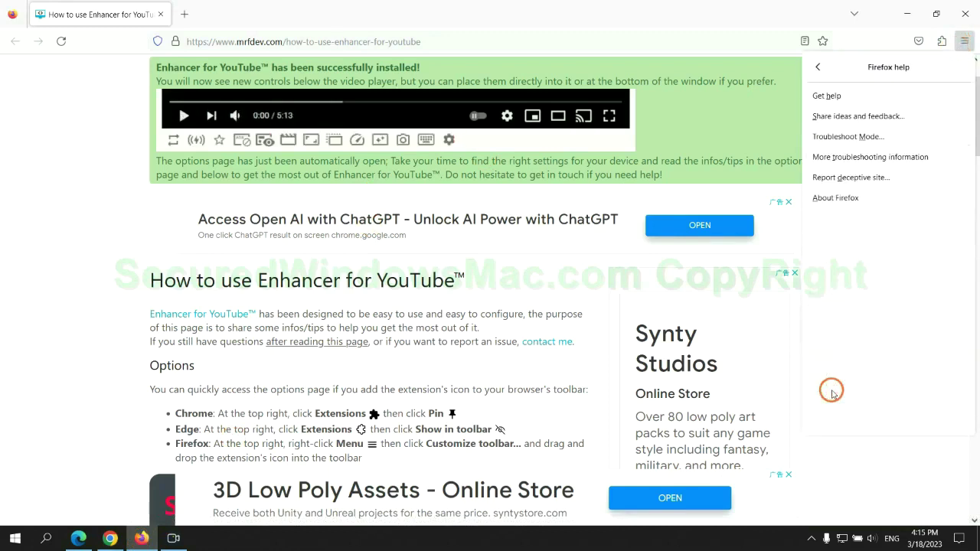
{"action": "left_click", "coordinate": [874, 158]}
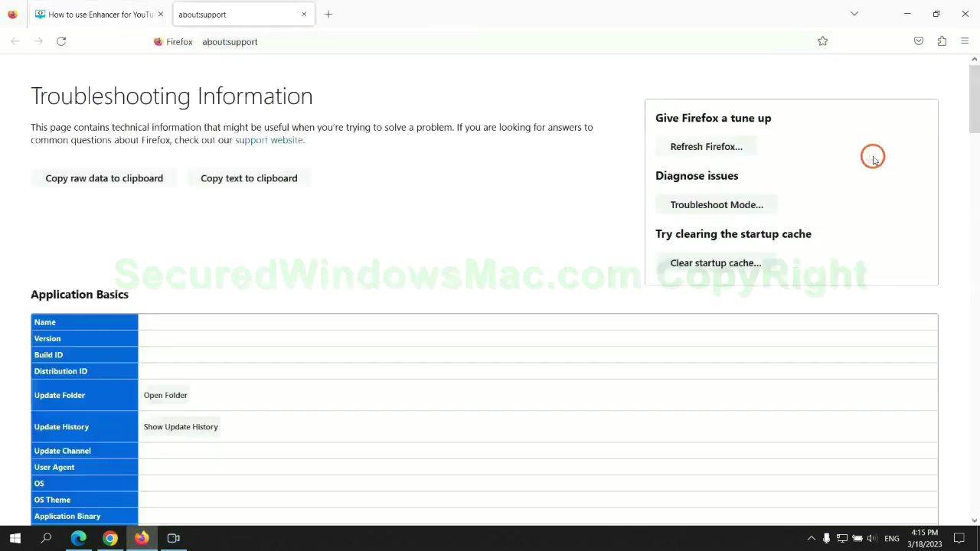
{"action": "left_click", "coordinate": [674, 147]}
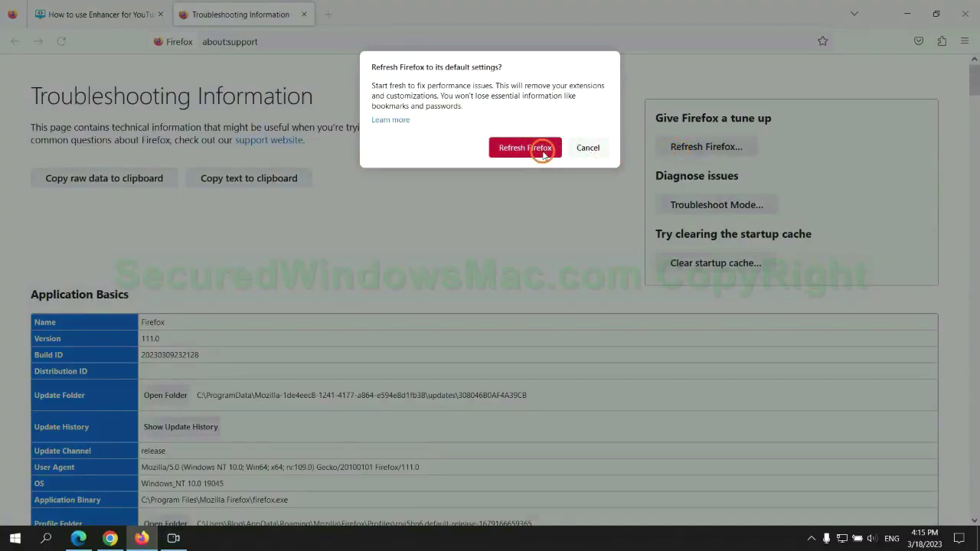
- Bring Chrome back to the front with its Reset settings confirmation
{"action": "left_click", "coordinate": [110, 538]}
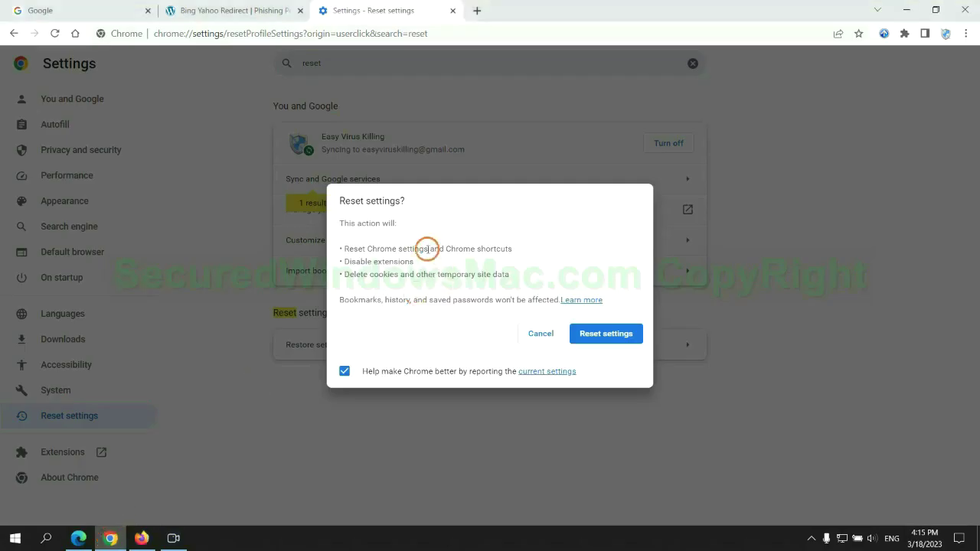